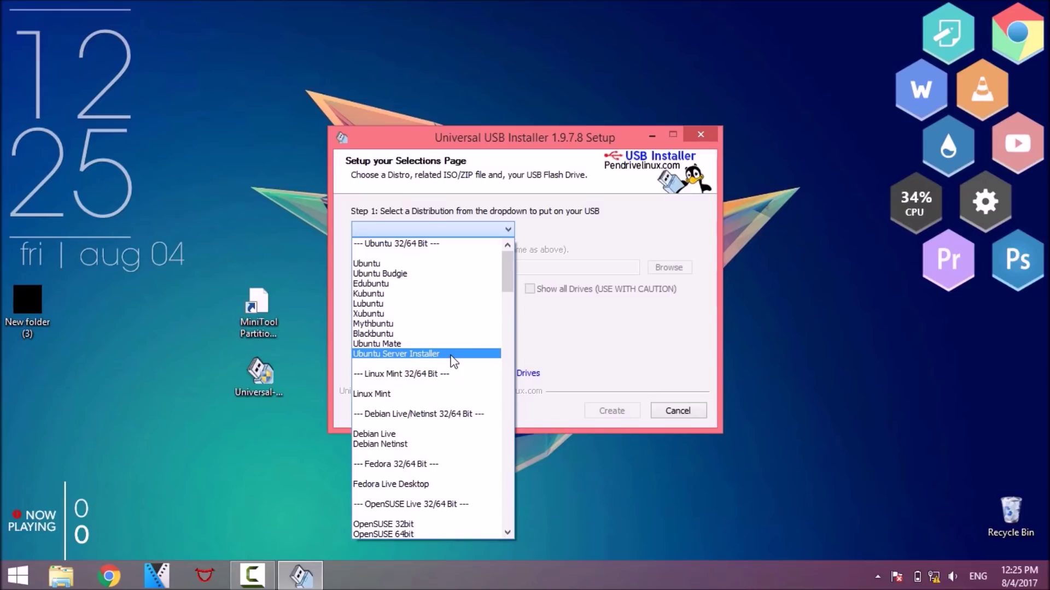
# - Choose Kali Linux as the Step 1 distribution
pyautogui.press('Down')
pyautogui.press('Down')
pyautogui.press('Down')
pyautogui.press('Down')
pyautogui.press('Down')
pyautogui.press('Down')
pyautogui.press('Down')
pyautogui.press('Down')
pyautogui.press('Down')
pyautogui.press('Down')
pyautogui.press('Down')
pyautogui.press('Down')
pyautogui.press('Down')
pyautogui.press('Down')
pyautogui.press('Down')
pyautogui.press('Down')
pyautogui.press('Down')
pyautogui.press('Down')
pyautogui.press('Down')
pyautogui.press('Down')
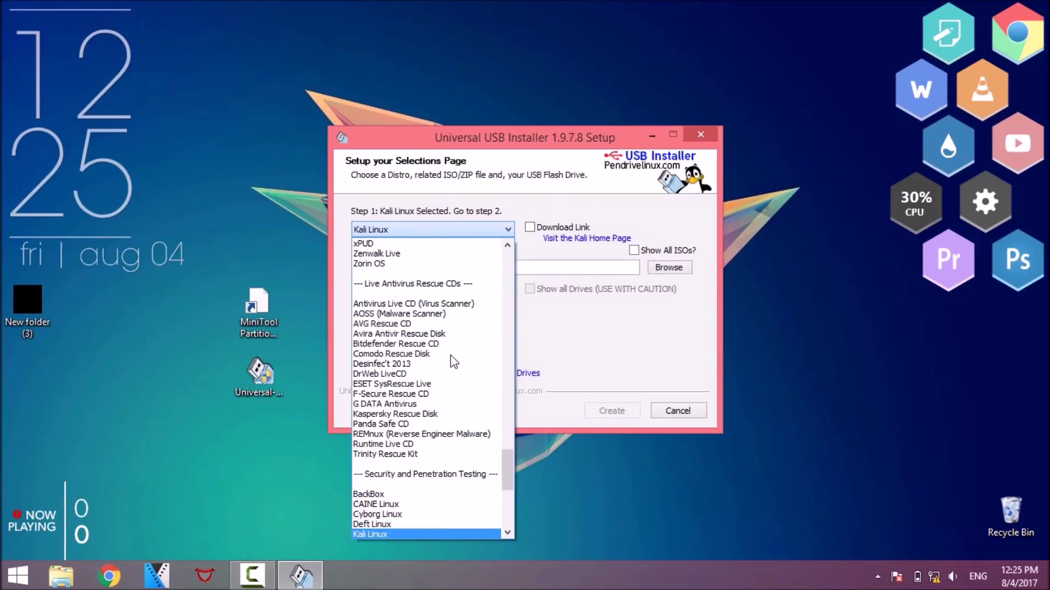
pyautogui.click(450, 534)
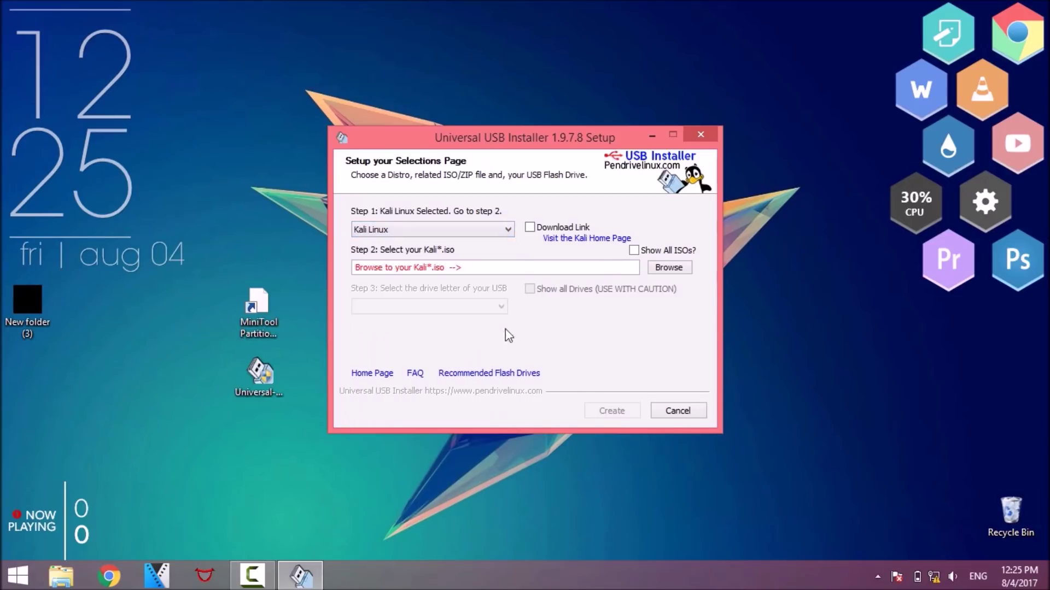
# - Pick kali-linux-2017.1-amd64.iso from its folder on New Volume (E:) as the ISO
pyautogui.click(664, 272)
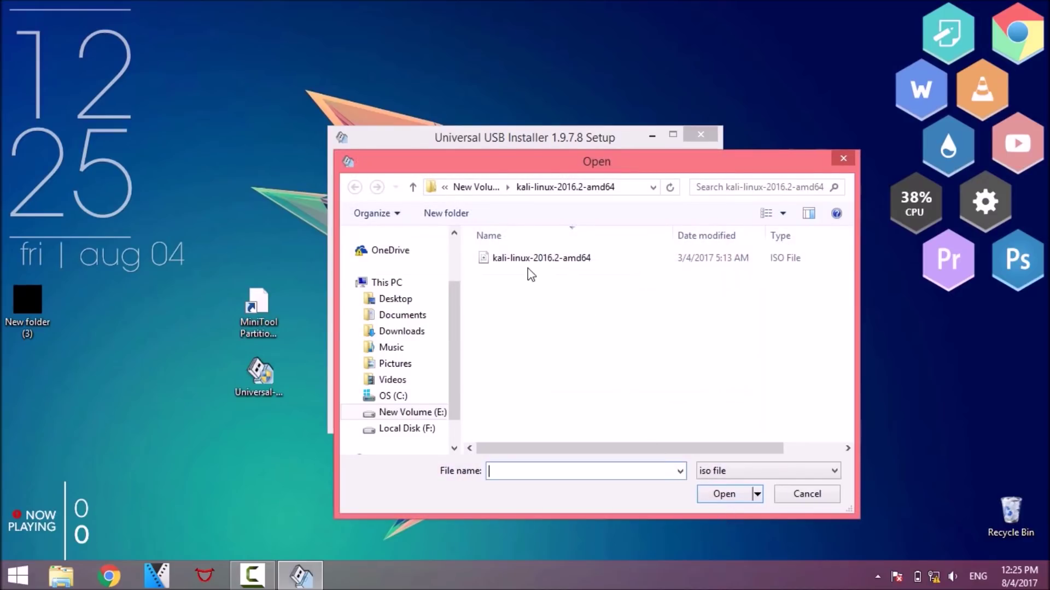
pyautogui.click(432, 413)
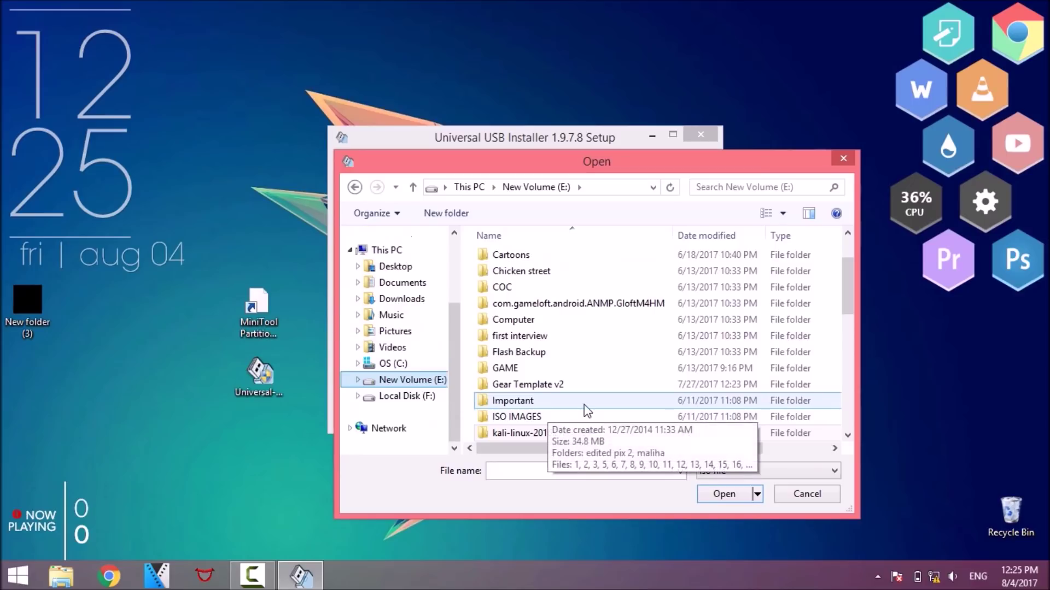
pyautogui.scroll(-1, 584, 407)
pyautogui.doubleClick(583, 404)
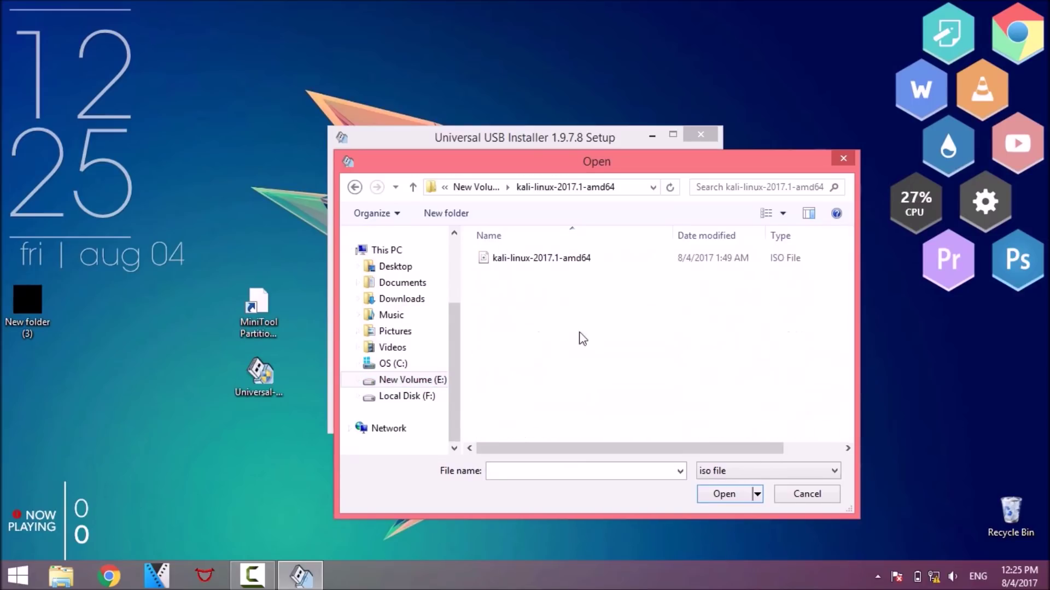
pyautogui.doubleClick(559, 261)
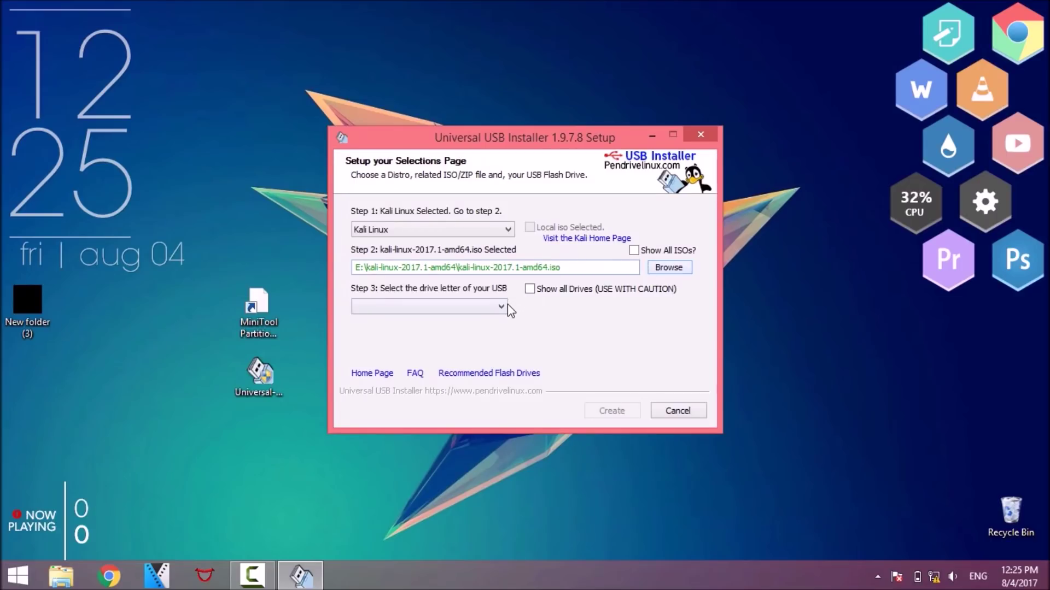
# - Show all drives and pick the 7GB F: NTFS drive as the target USB
pyautogui.click(529, 290)
pyautogui.click(491, 307)
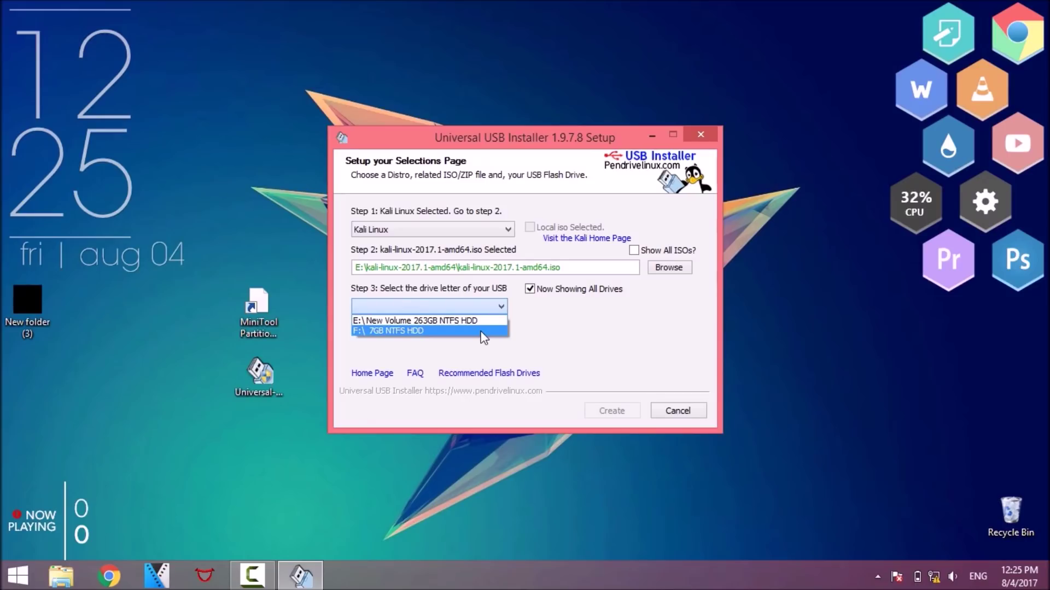
pyautogui.click(481, 332)
# - Check in This PC that drive F: is the USB stick
pyautogui.click(61, 576)
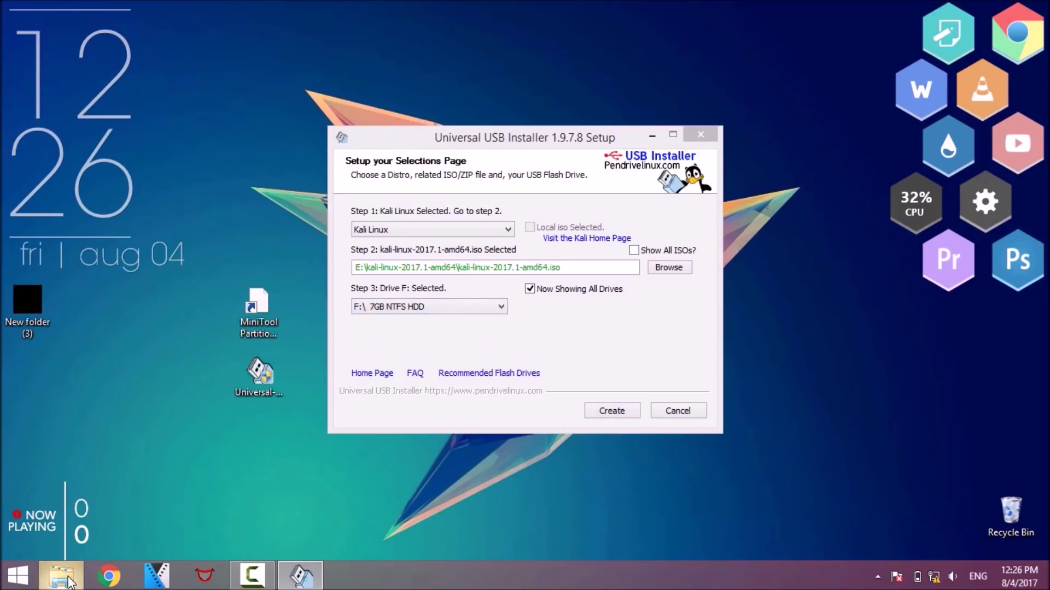
pyautogui.click(385, 282)
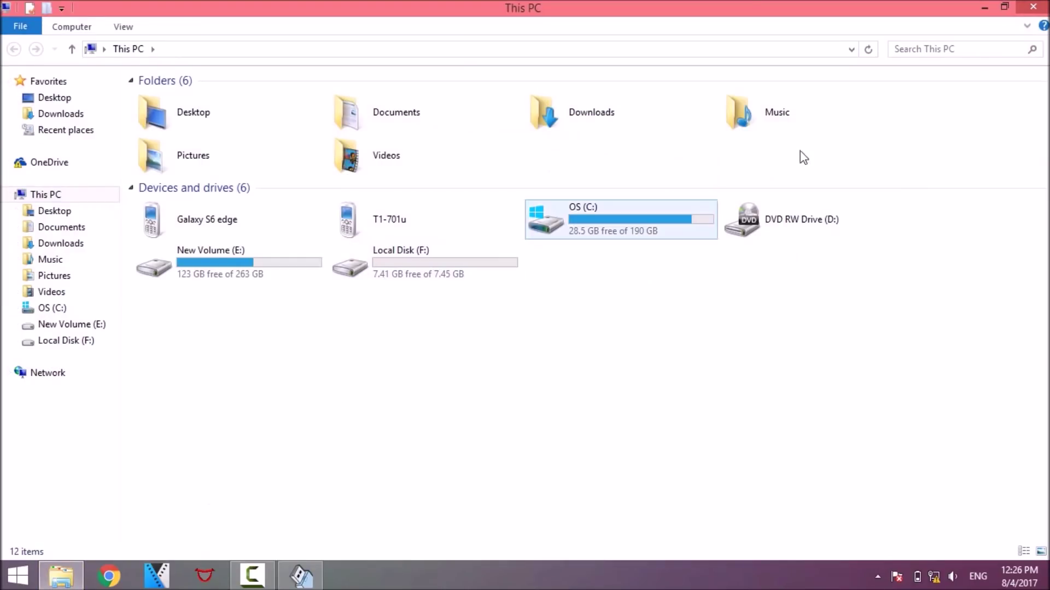
pyautogui.click(1037, 6)
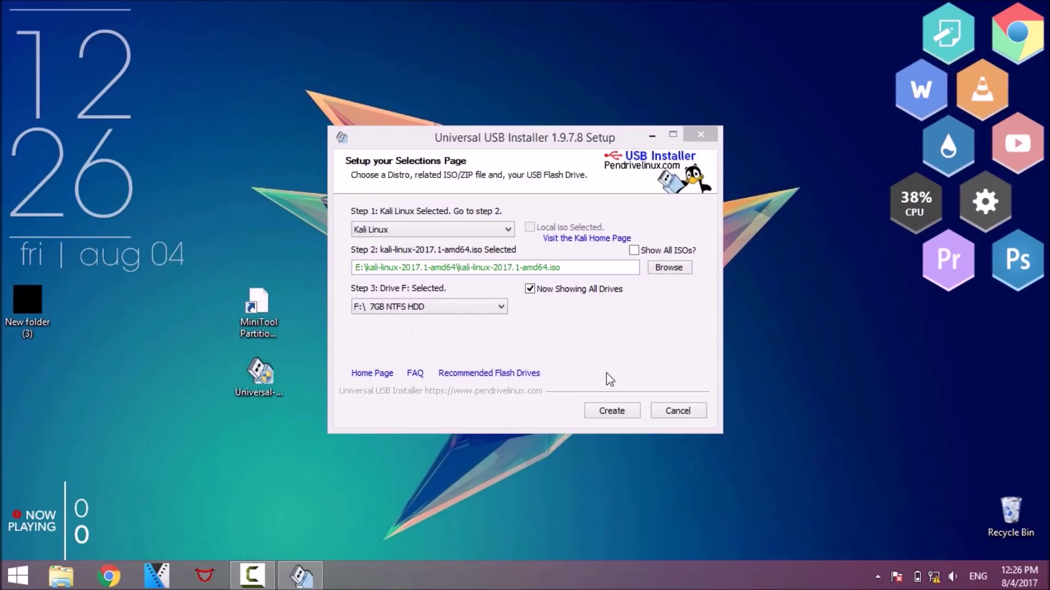
# - Start writing Kali to drive F: and confirm overwriting it
pyautogui.click(612, 414)
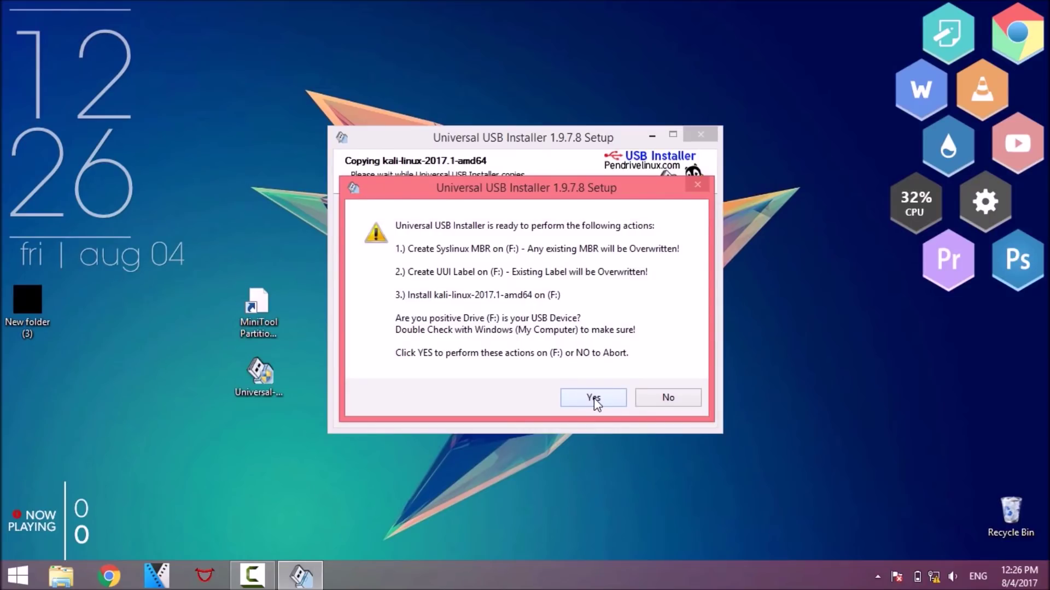
pyautogui.click(594, 399)
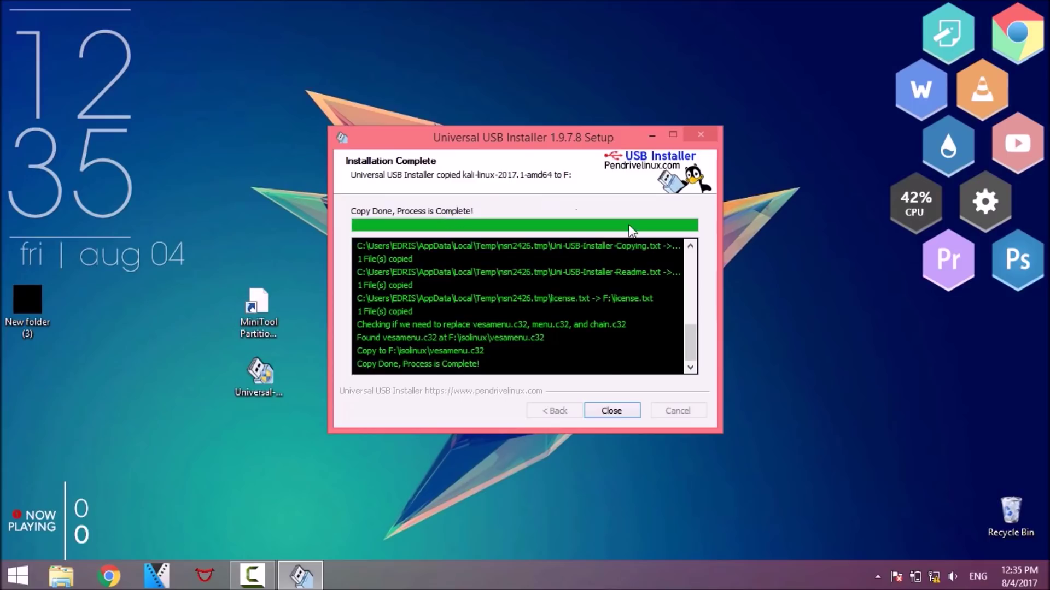
# - Close the finished installer and start MiniTool Partition Wizard from its desktop shortcut
pyautogui.click(622, 410)
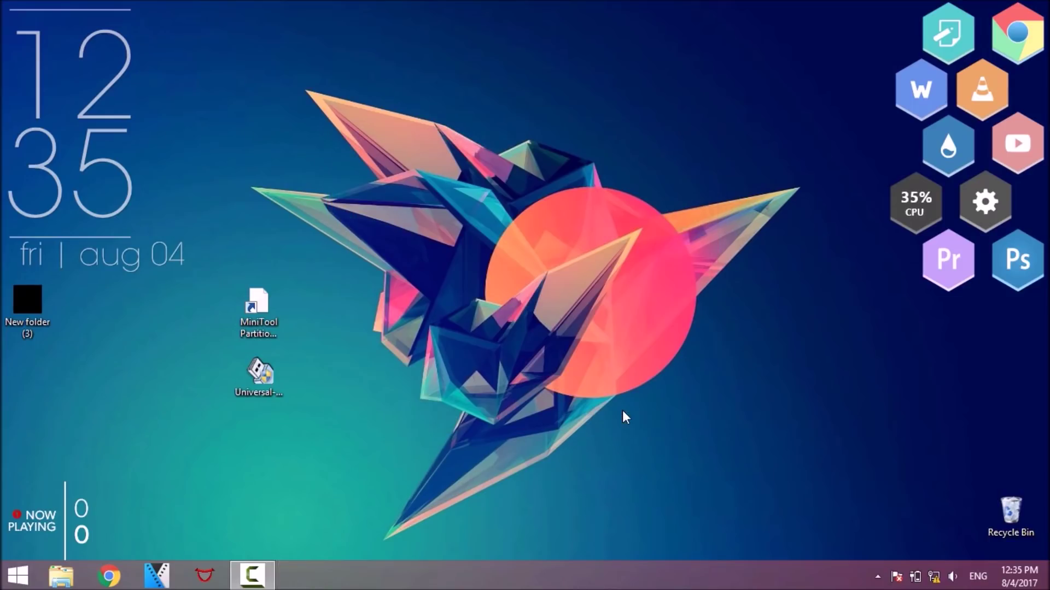
pyautogui.press('super')
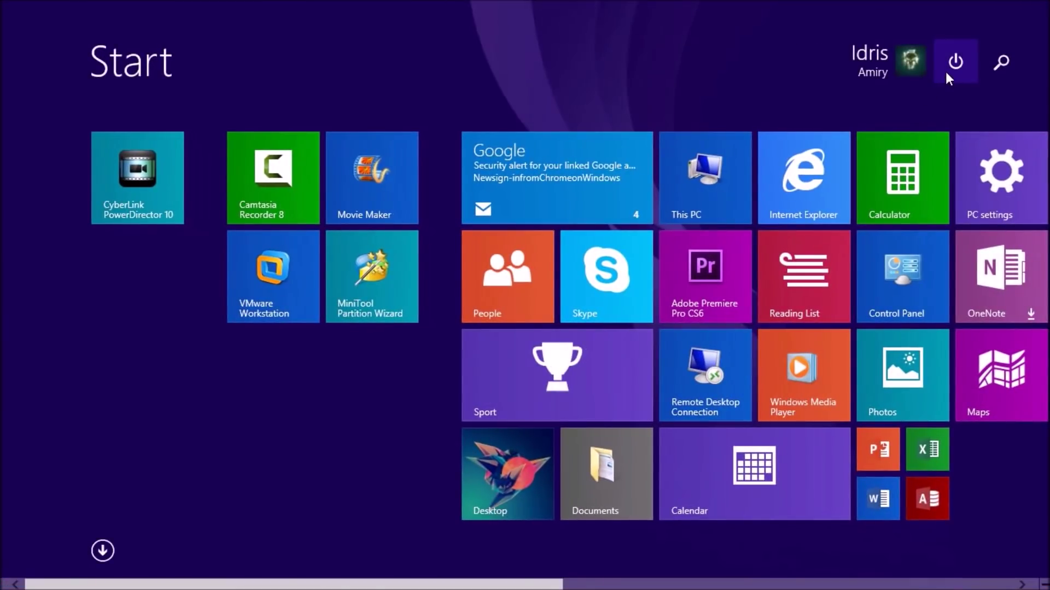
pyautogui.click(949, 68)
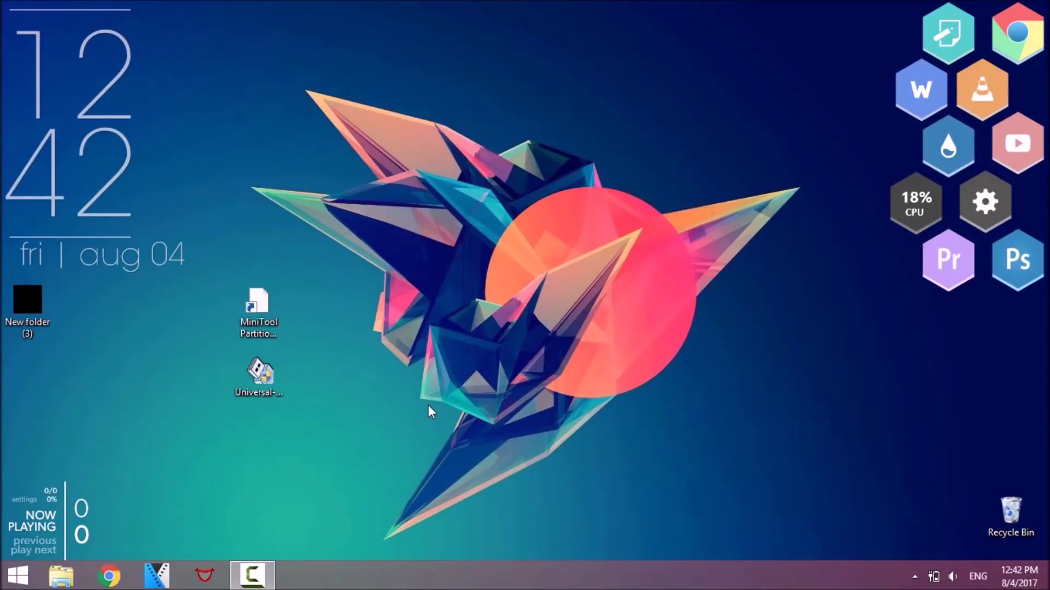
pyautogui.click(281, 320)
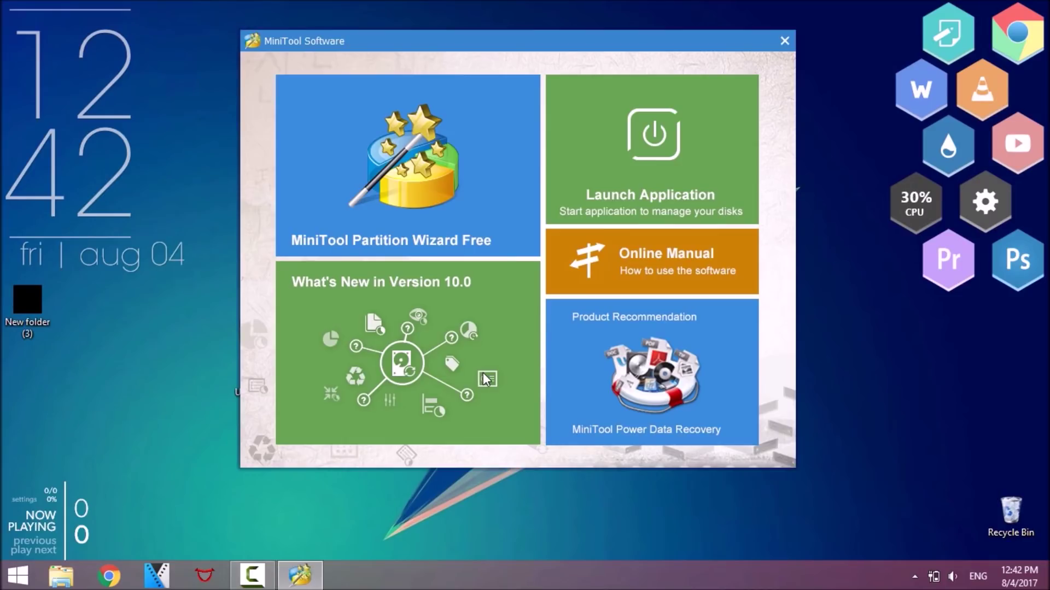
# - Launch Partition Wizard and shrink F:UUI on Disk 2 to 2.87 GB, freeing 4.58 GB
pyautogui.click(710, 141)
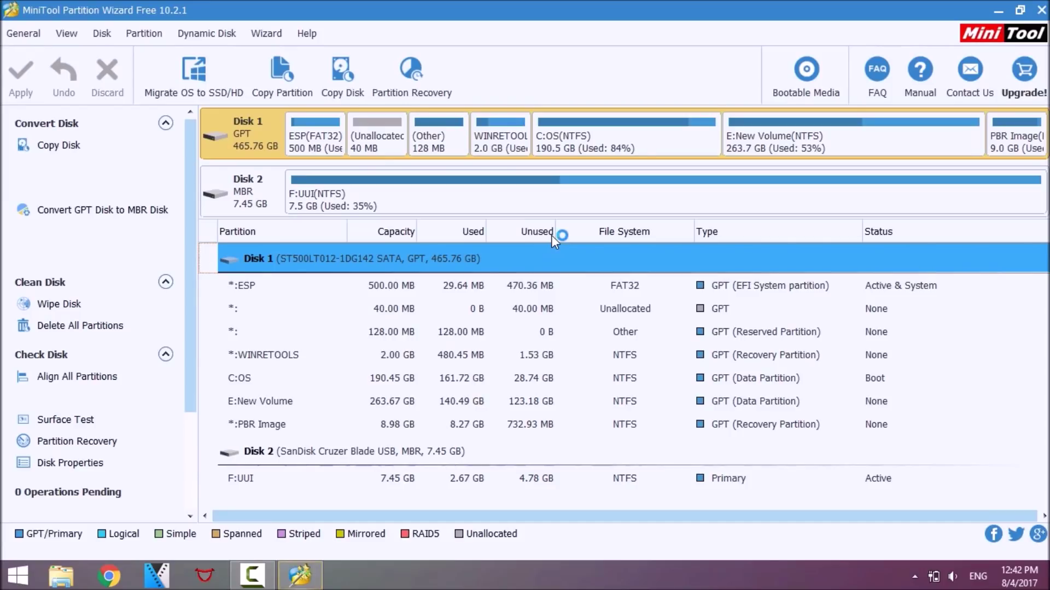
pyautogui.click(459, 196)
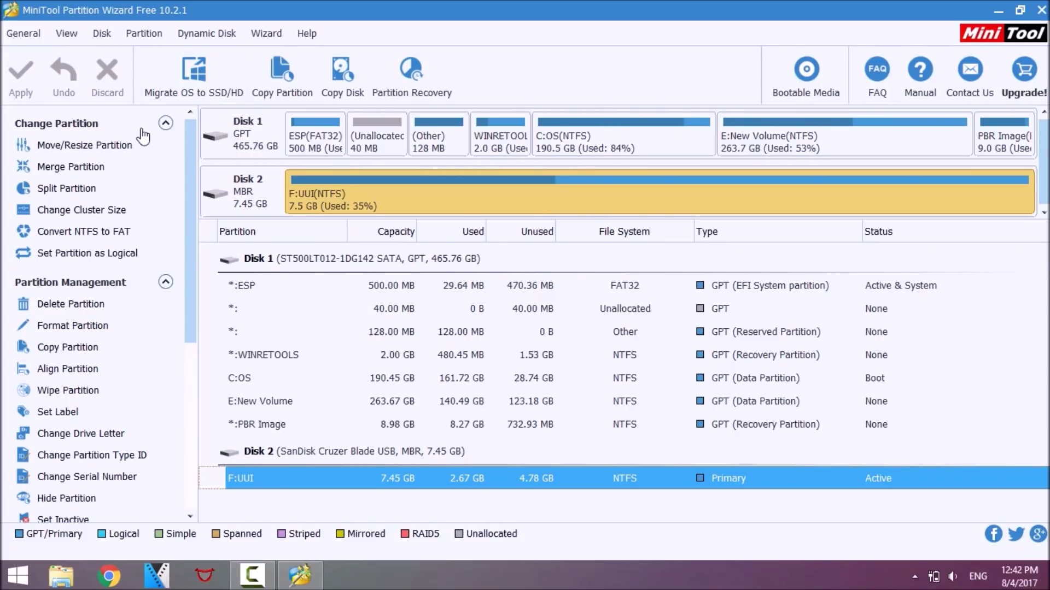
pyautogui.click(121, 145)
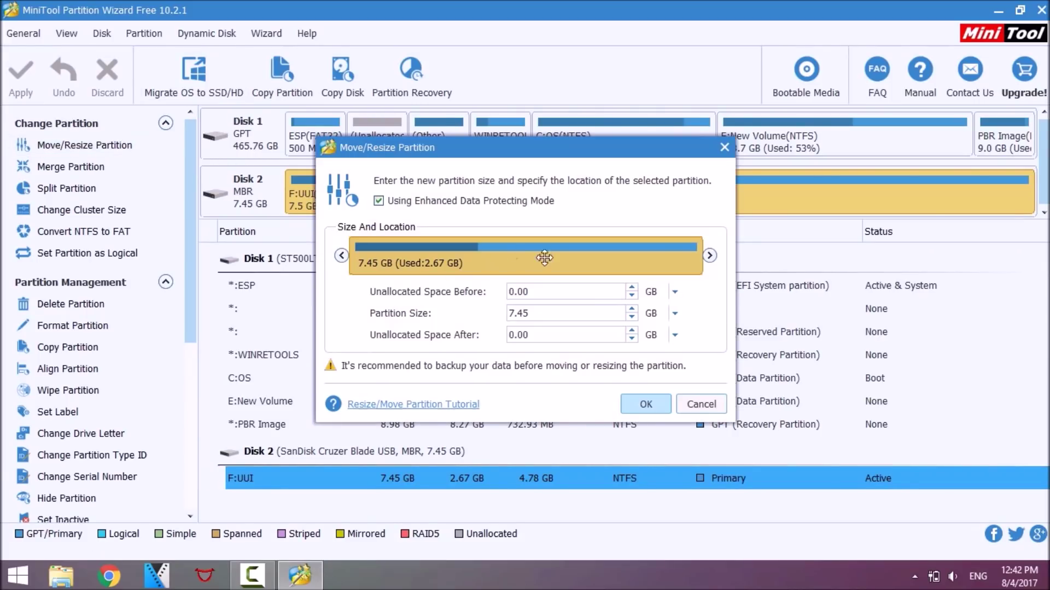
pyautogui.moveTo(702, 257); pyautogui.dragTo(437, 284)
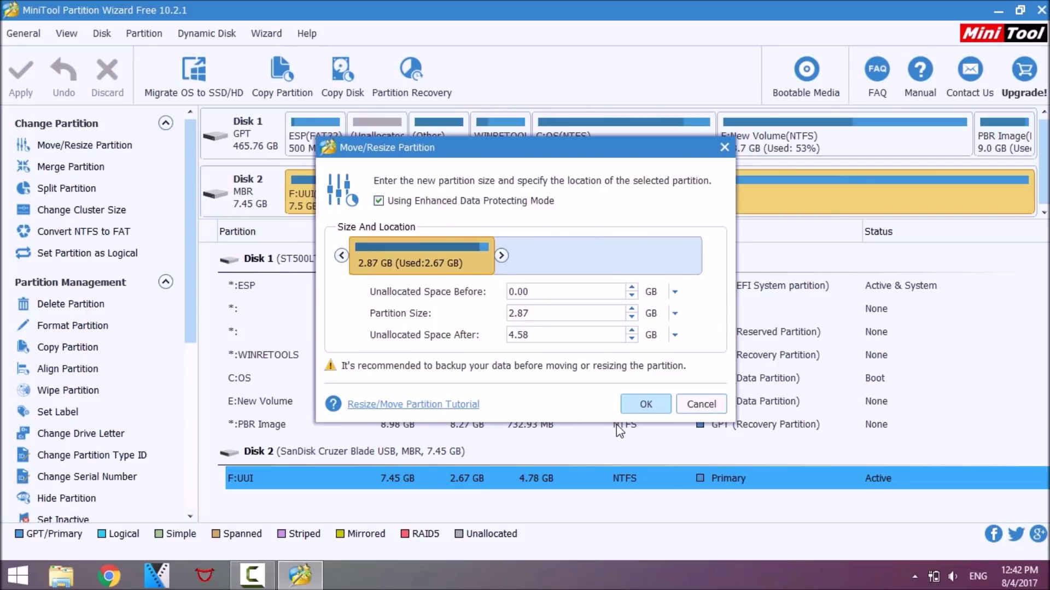
pyautogui.click(638, 403)
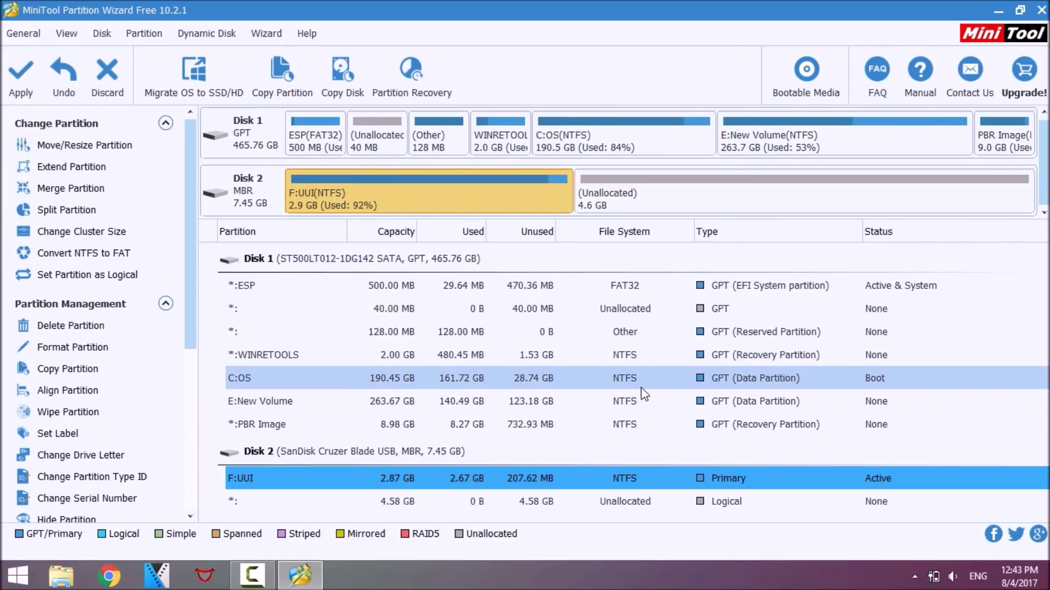
pyautogui.click(639, 207)
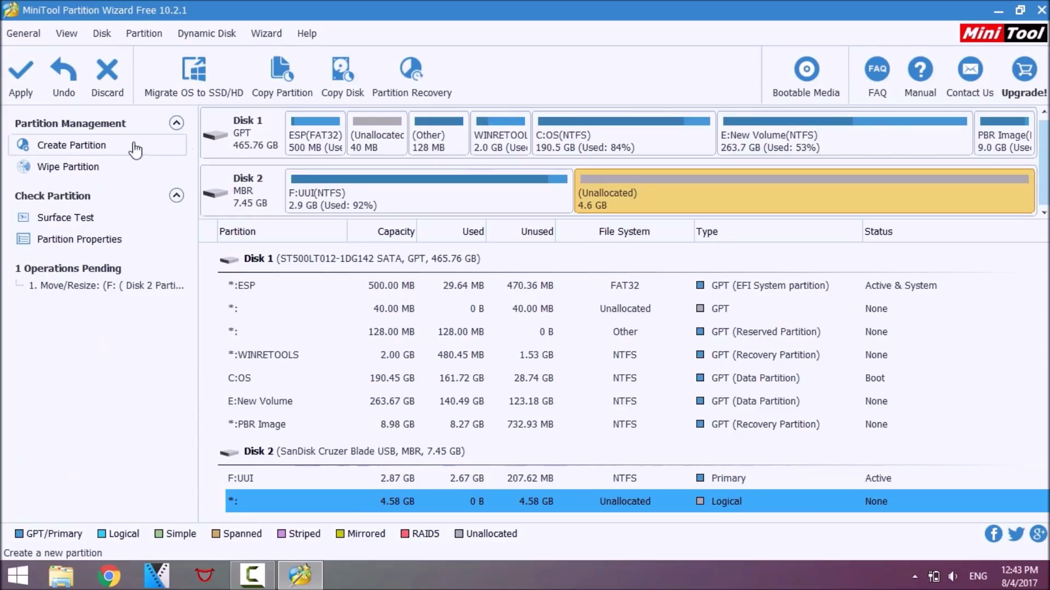
# - Create a 4.58 GB primary Ext4 partition labelled 'persistence' in the unallocated space
pyautogui.click(81, 150)
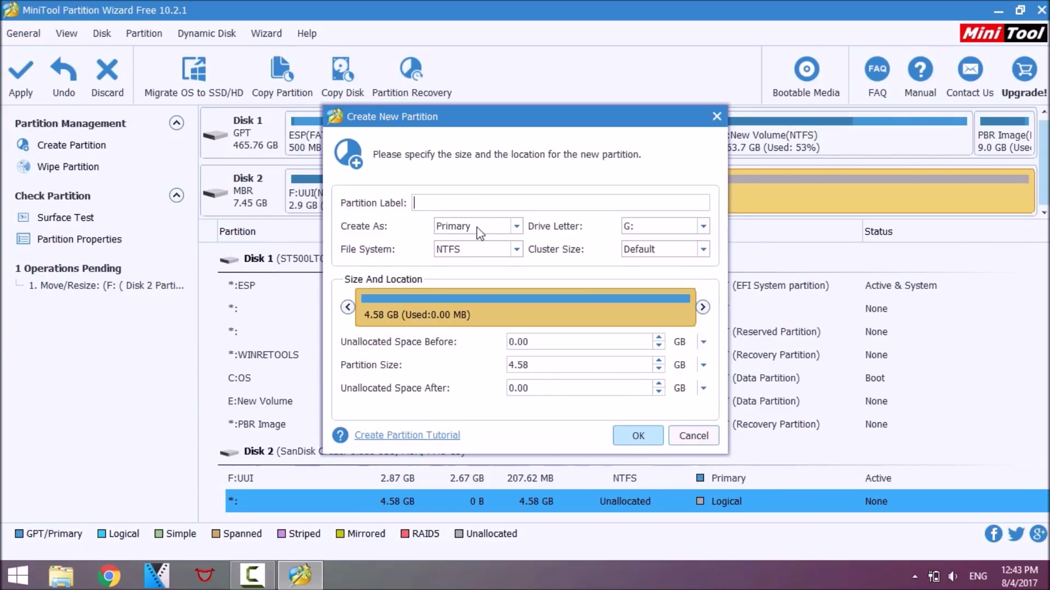
pyautogui.click(516, 227)
pyautogui.click(508, 240)
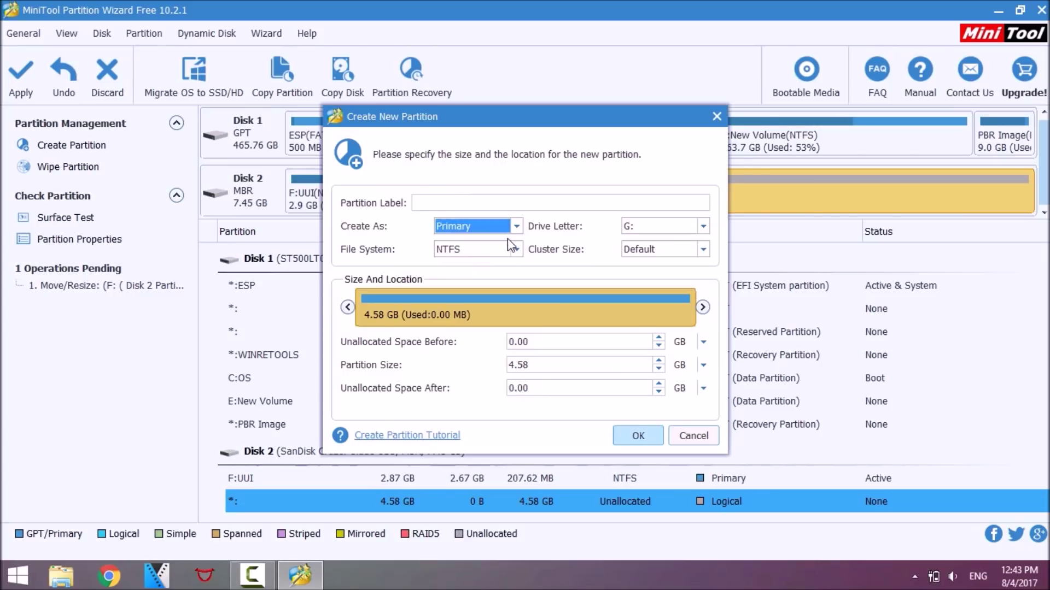
pyautogui.click(514, 249)
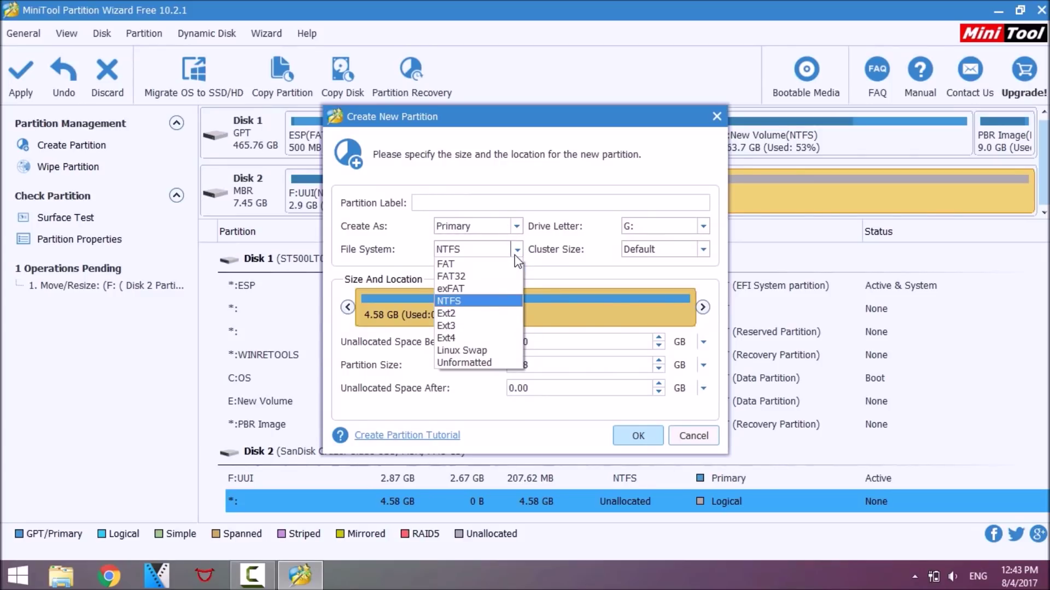
pyautogui.click(503, 339)
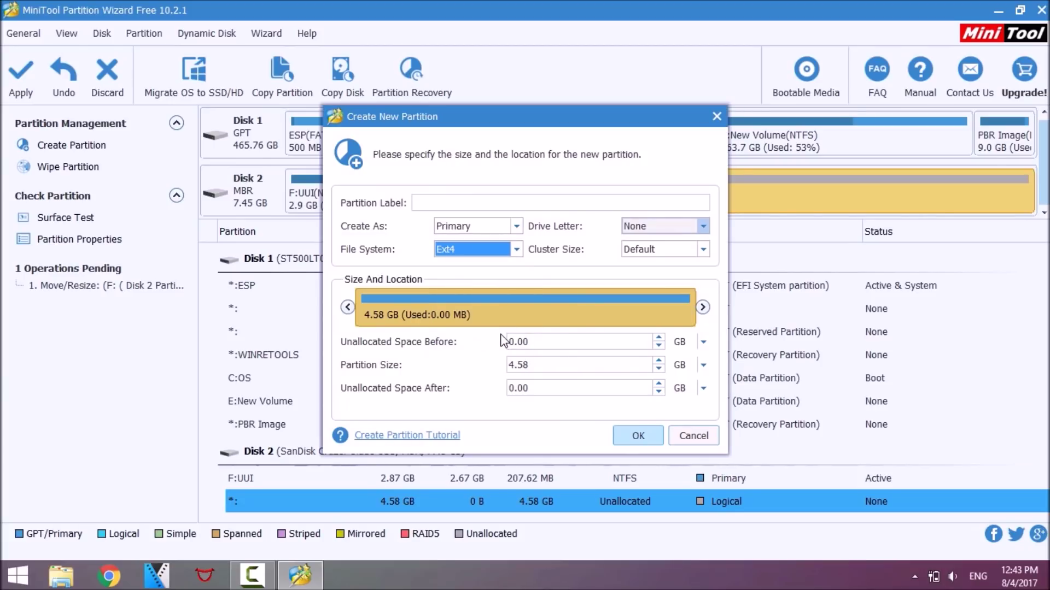
pyautogui.click(531, 206)
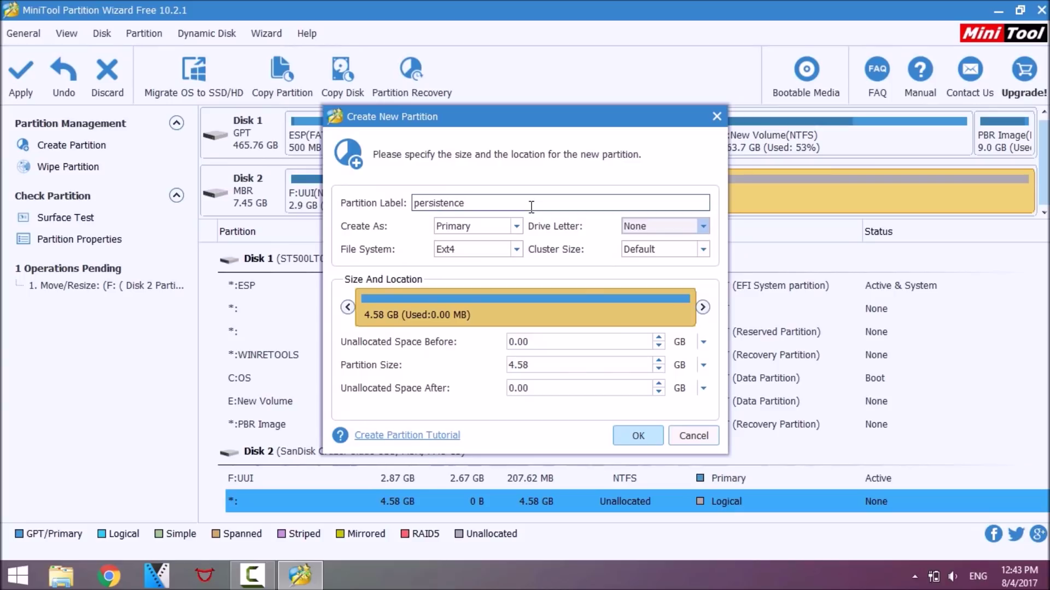
pyautogui.click(638, 436)
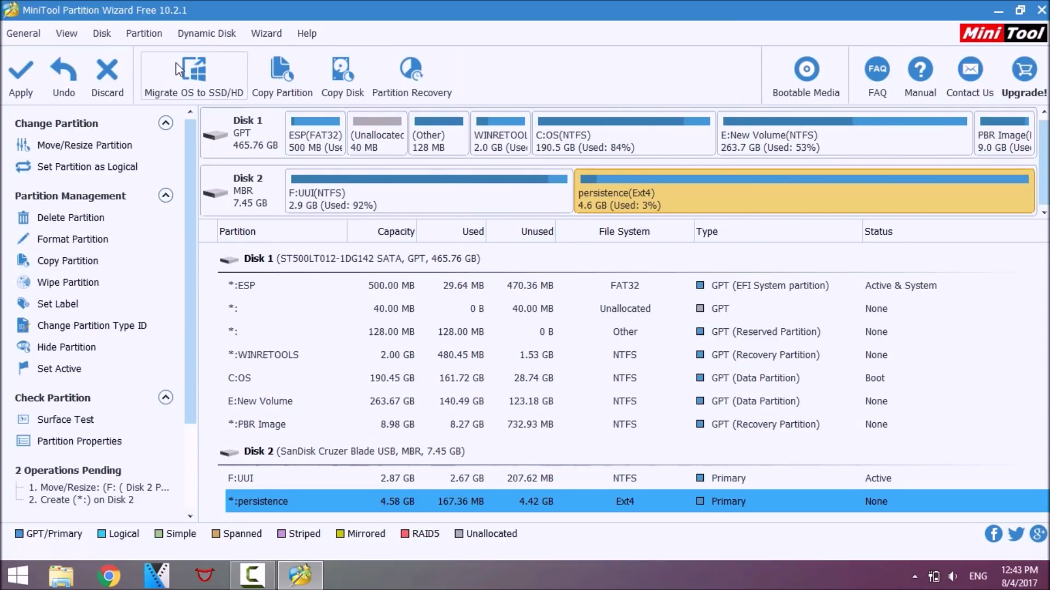
# - Apply both pending partition operations, dismissing the antivirus popup, and acknowledge success
pyautogui.click(21, 76)
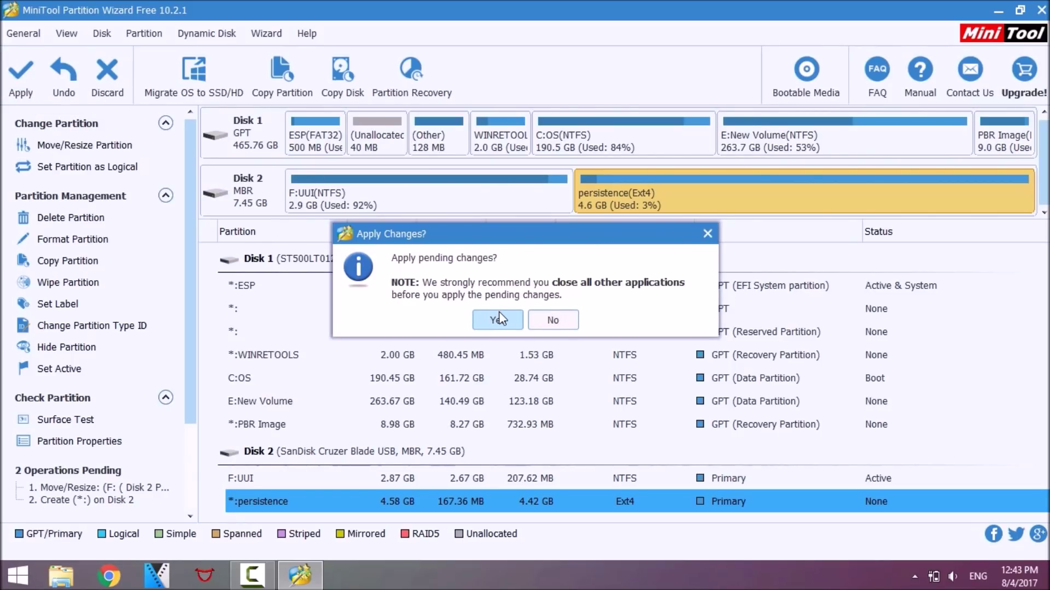
pyautogui.click(499, 320)
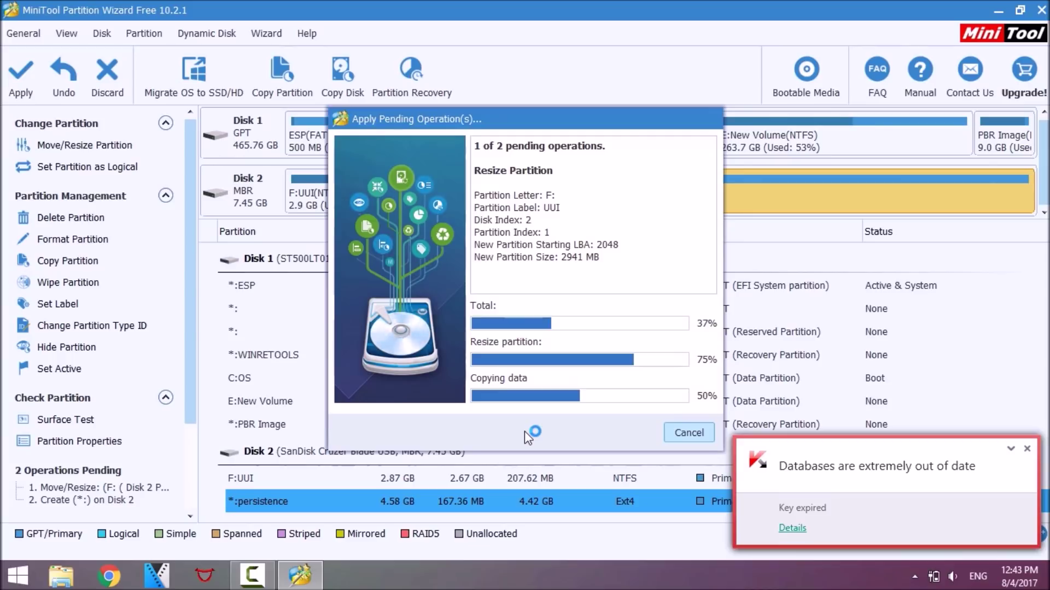
pyautogui.click(1027, 449)
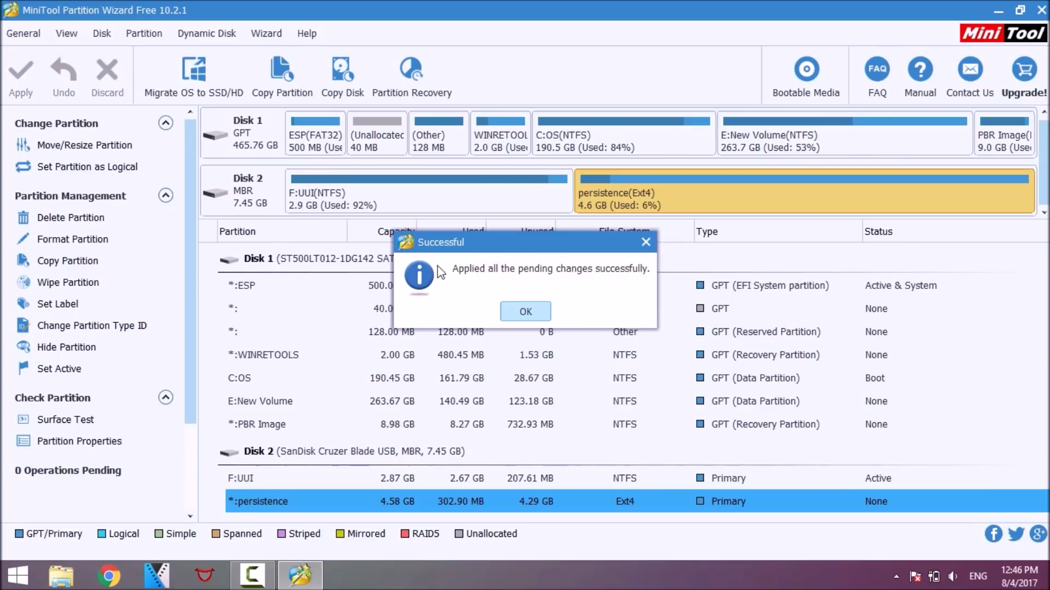
pyautogui.click(527, 315)
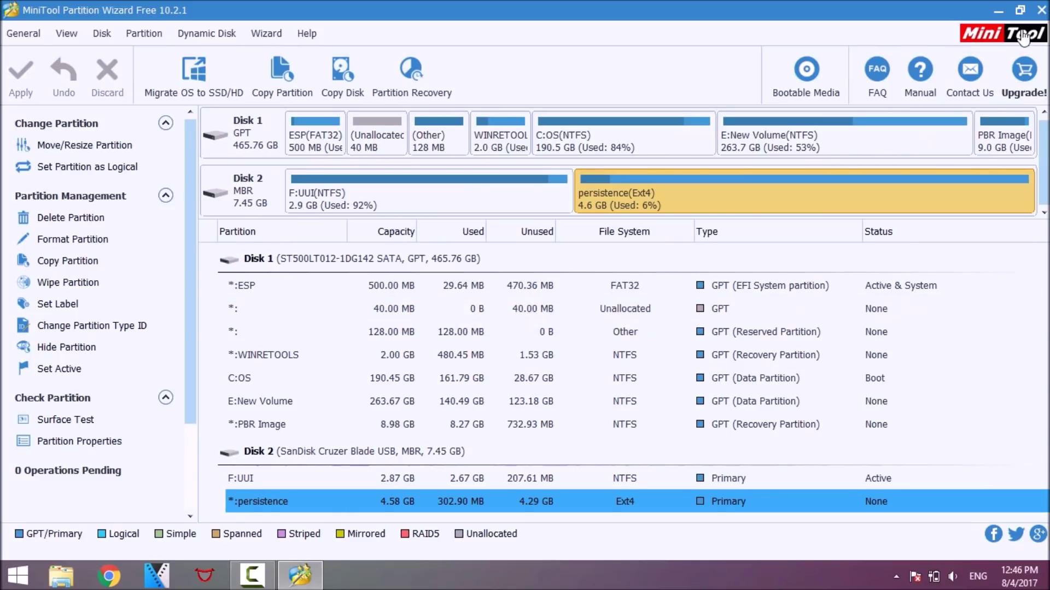
# - Close MiniTool Partition Wizard
pyautogui.click(1040, 9)
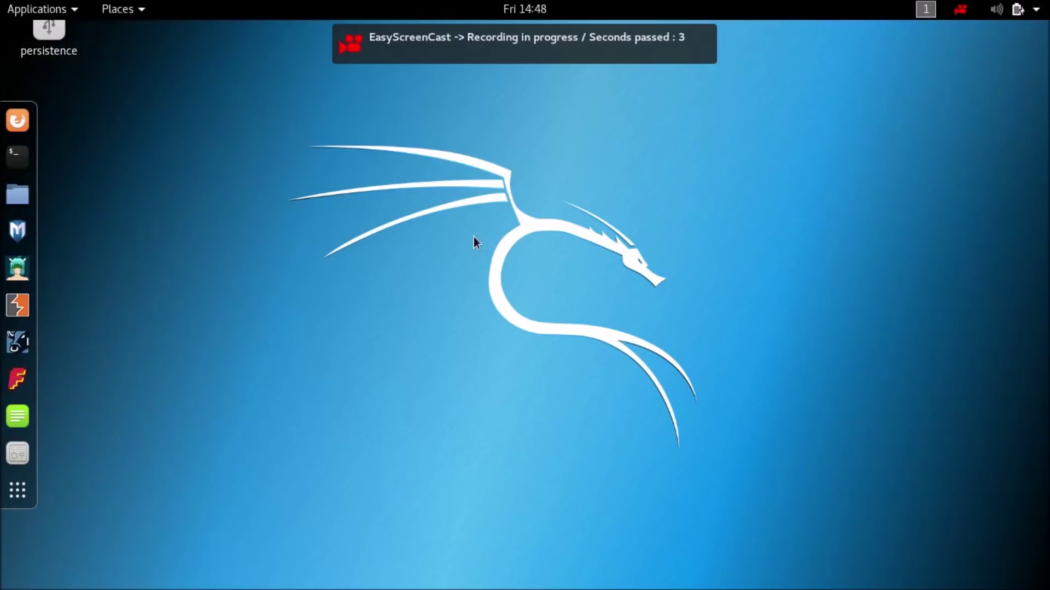
# - Open a terminal, run fdisk -l, and select /dev/sdb2 in the output
pyautogui.moveTo(143, 97); pyautogui.dragTo(3, 6)
pyautogui.click(287, 188)
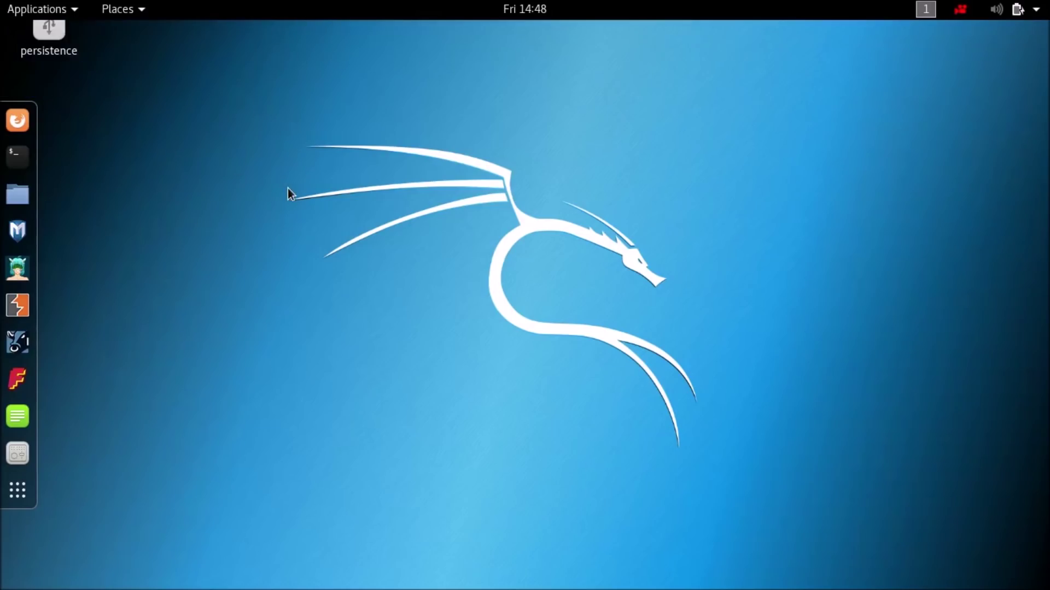
pyautogui.click(24, 157)
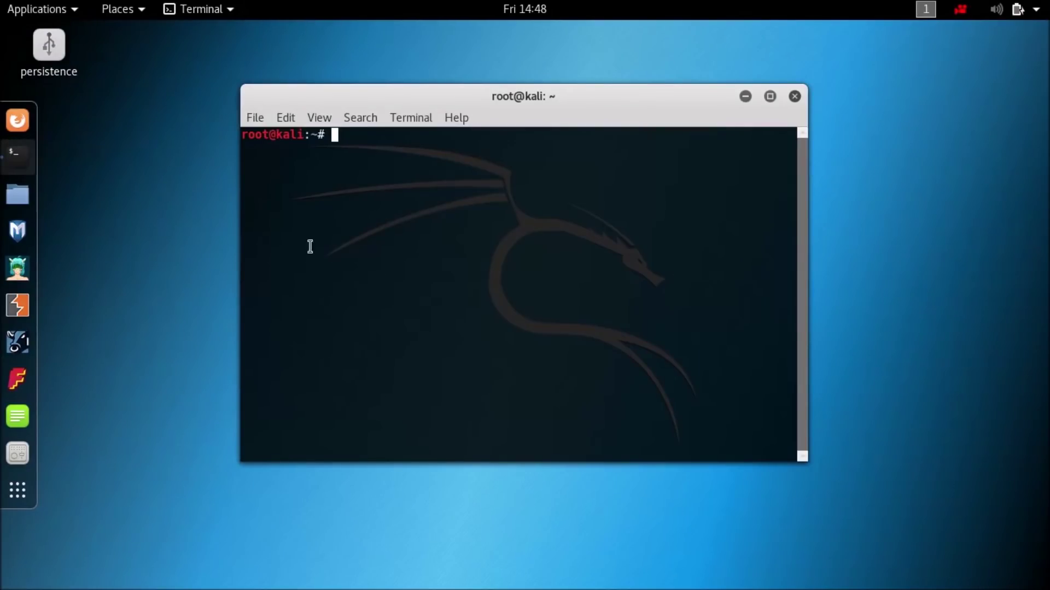
pyautogui.write('fdisk')
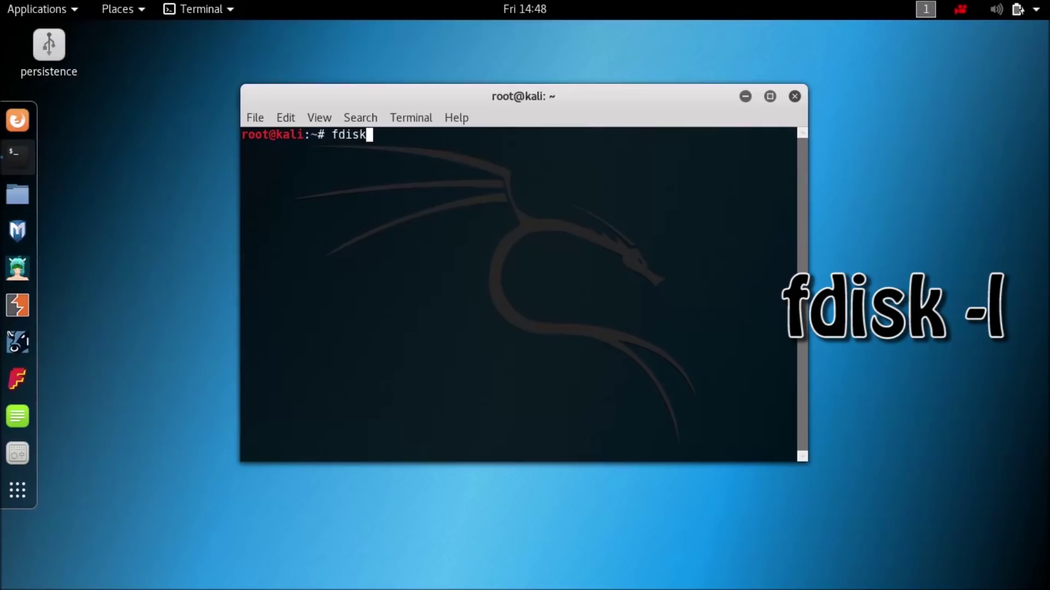
pyautogui.write(' -l')
pyautogui.press('Return')
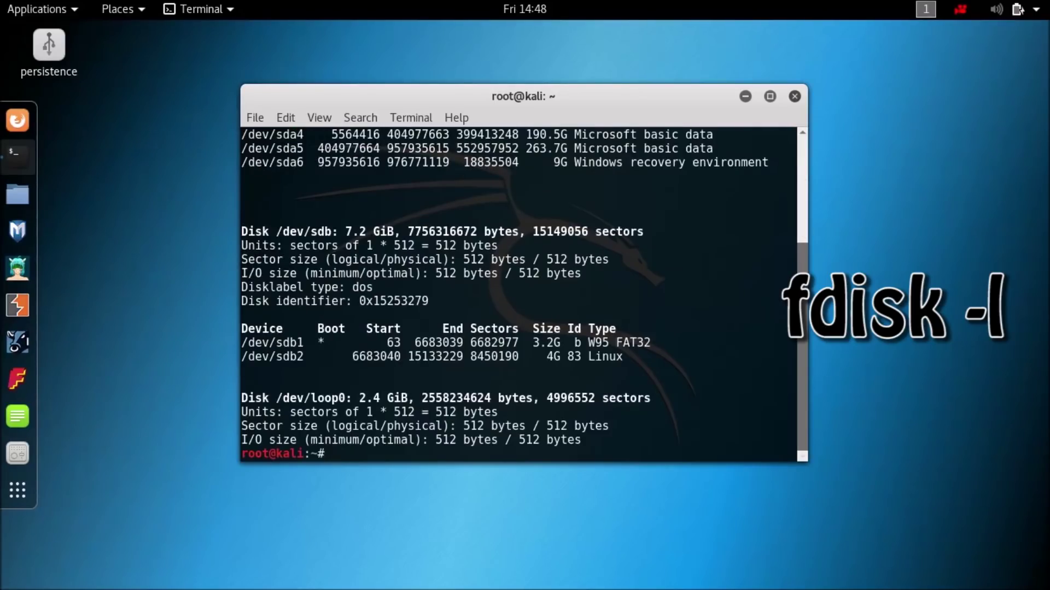
pyautogui.moveTo(242, 356); pyautogui.dragTo(305, 358)
pyautogui.rightClick(304, 358)
# - Copy the /dev/sdb2 device name, clear the screen, and create the /mnt/usb folder
pyautogui.click(328, 389)
pyautogui.write('clear')
pyautogui.press('Return')
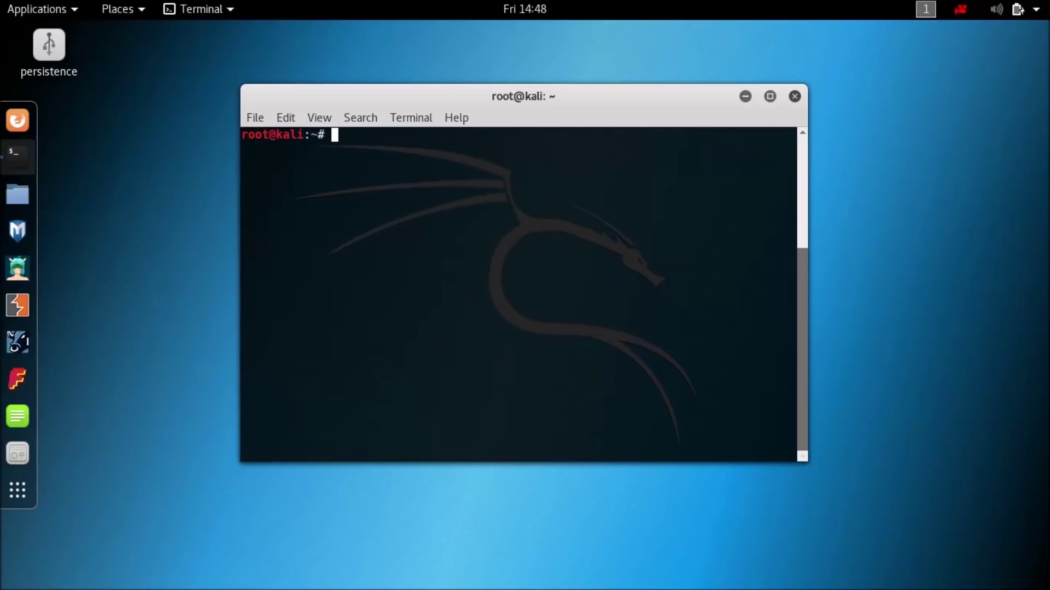
pyautogui.write('mkdir -p ')
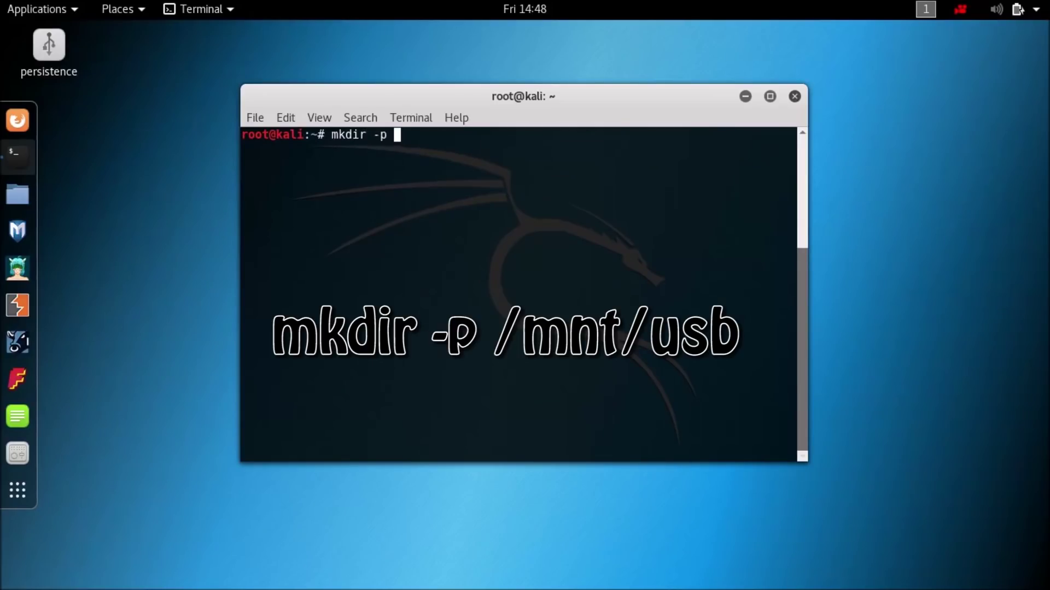
pyautogui.write('/mnt/usb')
pyautogui.press('Return')
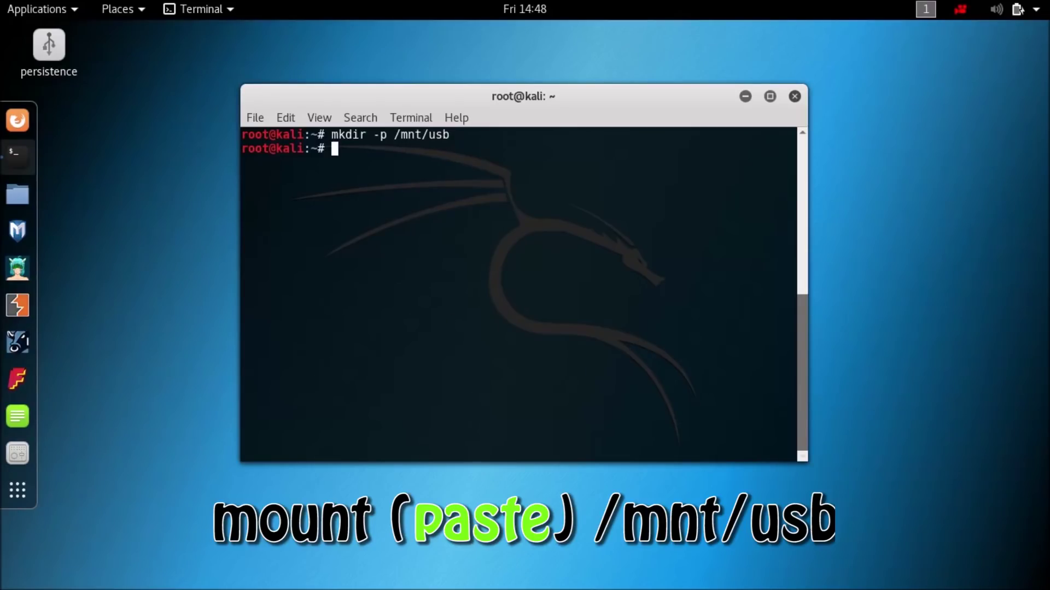
# - Mount /dev/sdb2 on /mnt/usb
pyautogui.write('mount')
pyautogui.rightClick(407, 195)
pyautogui.click(433, 248)
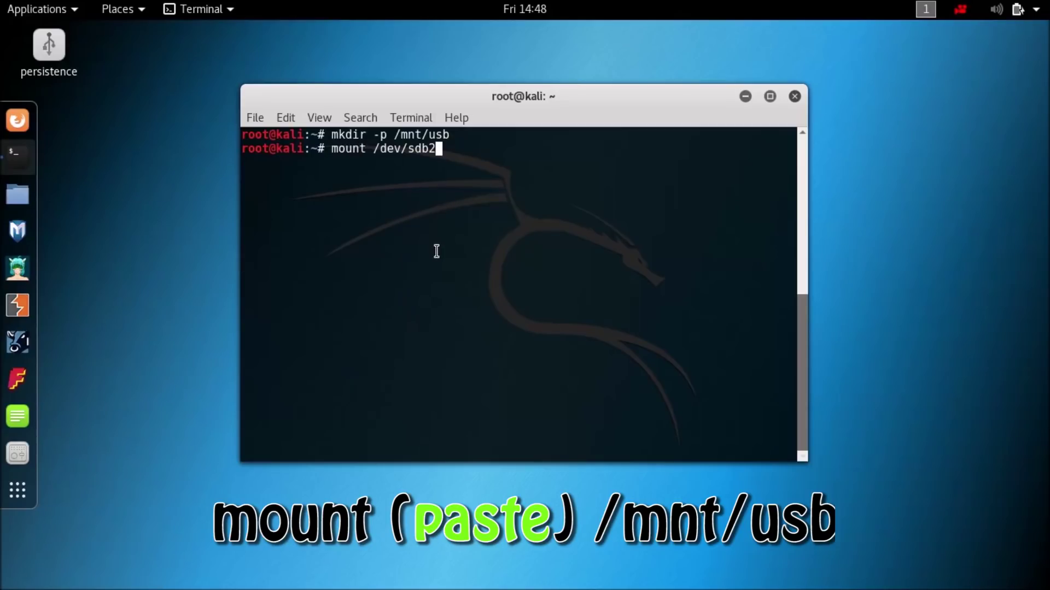
pyautogui.write('/mnt/usb')
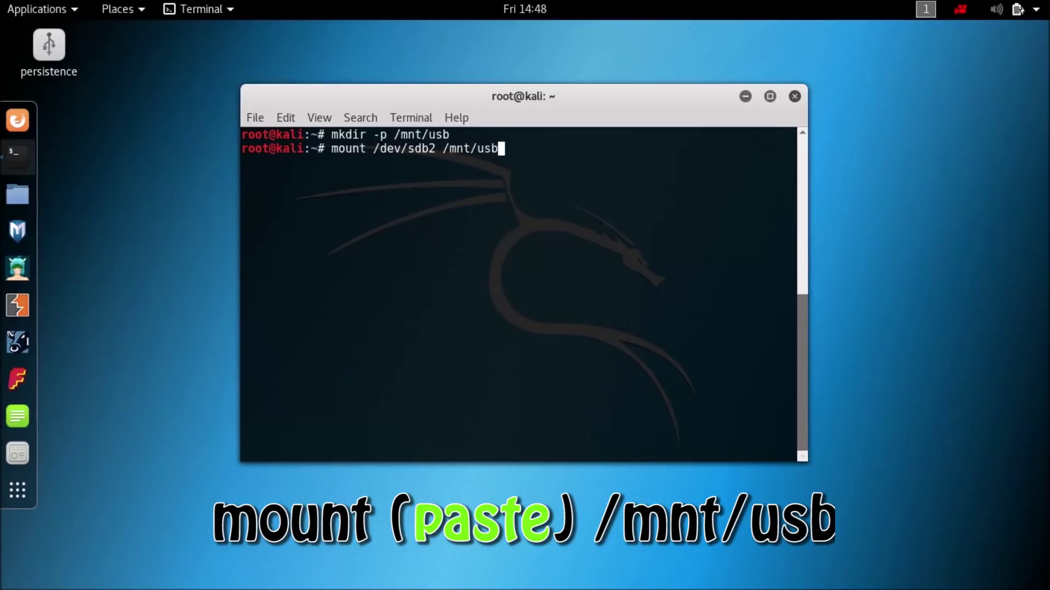
pyautogui.press('Return')
# - Write "/ union" into /mnt/usb/persistence.conf
pyautogui.write('echo ')
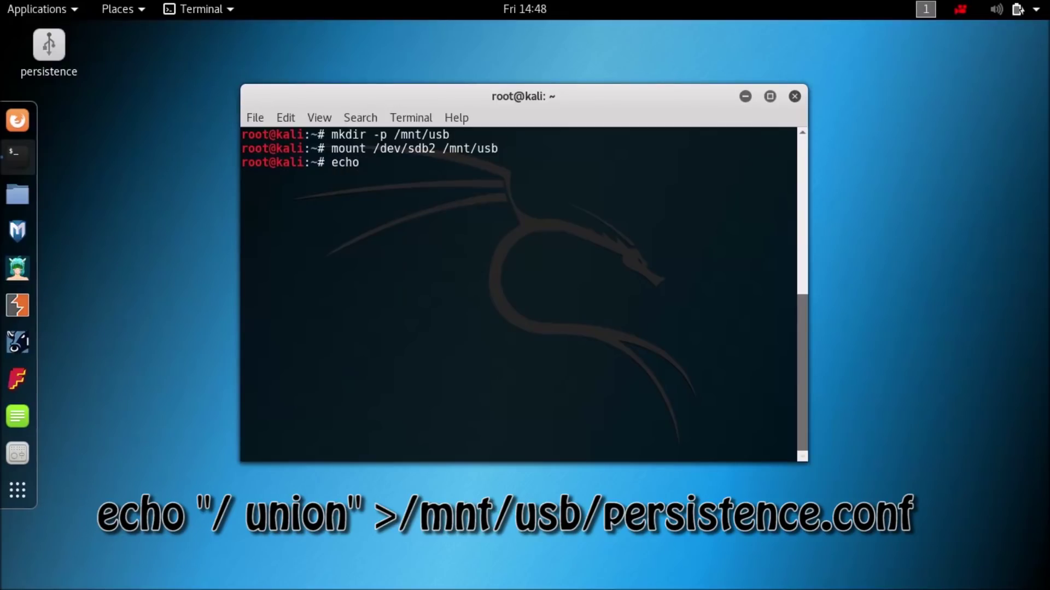
pyautogui.write('"/ union/')
pyautogui.press('BackSpace')
pyautogui.write('" >/mnt/')
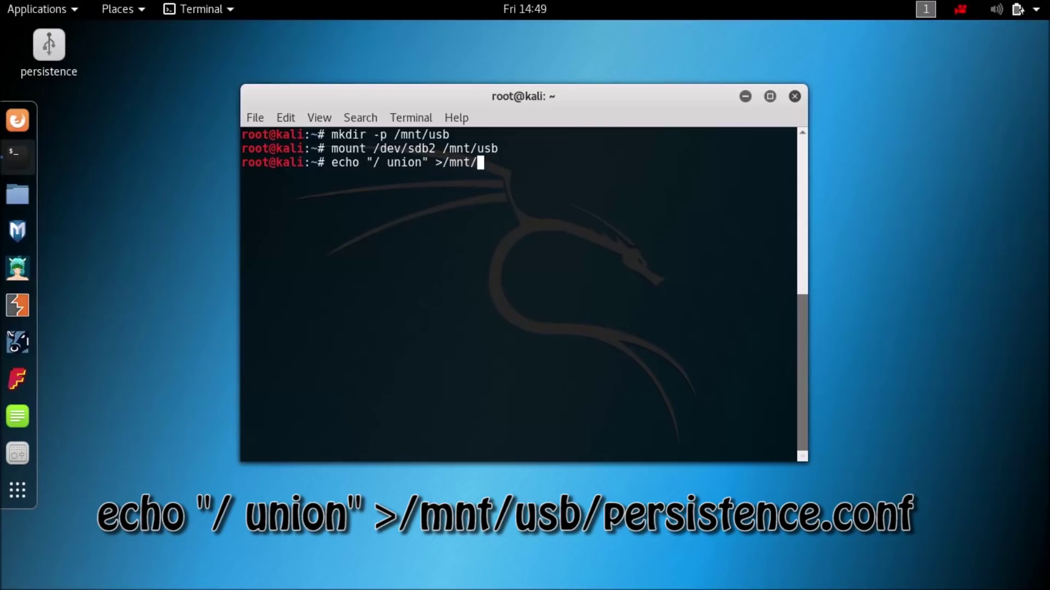
pyautogui.write('usb/persistence')
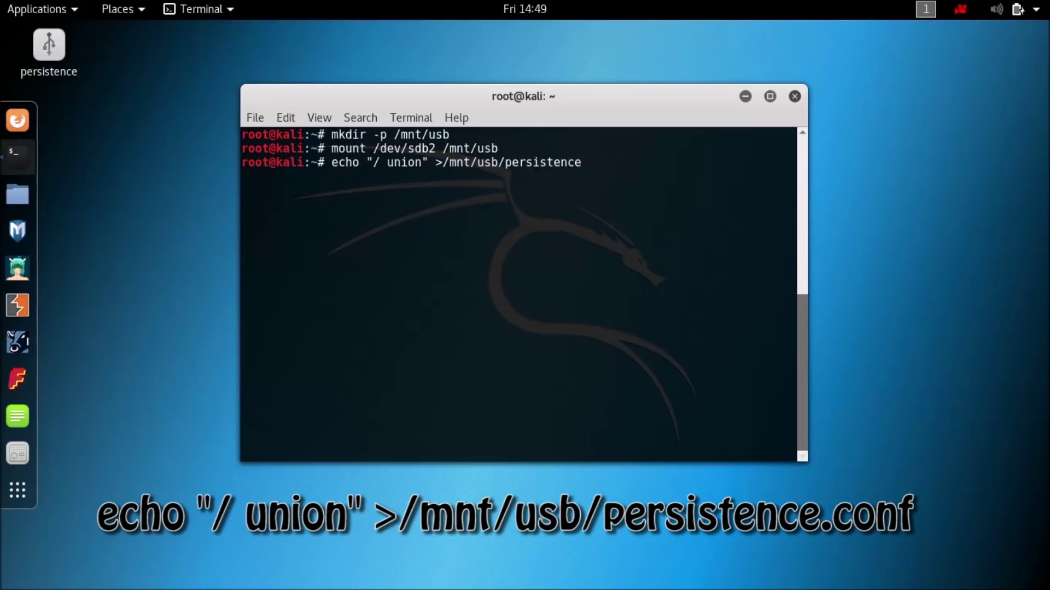
pyautogui.write('.conf')
pyautogui.press('Return')
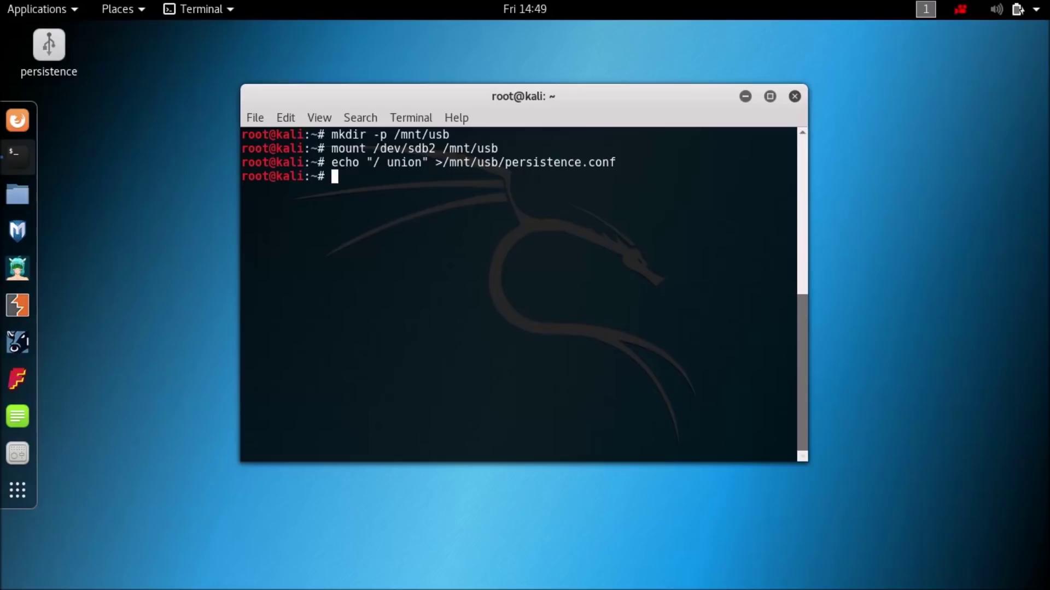
# - Run umount /dev/sdb2 /mnt/usb && reboot, retry it, then enter reboot to restart the live system
pyautogui.write('umount')
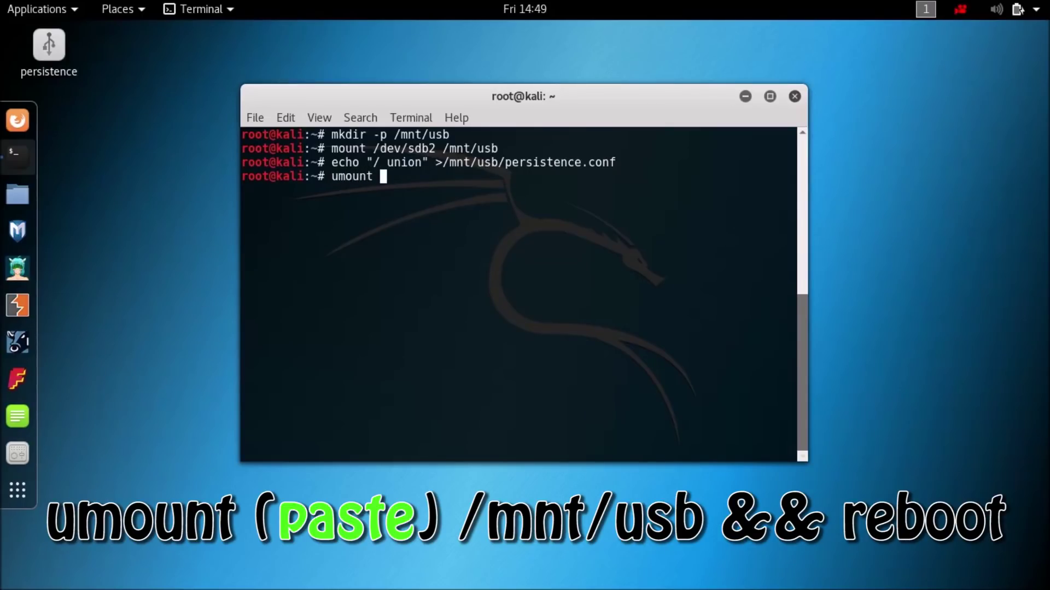
pyautogui.rightClick(448, 228)
pyautogui.click(474, 274)
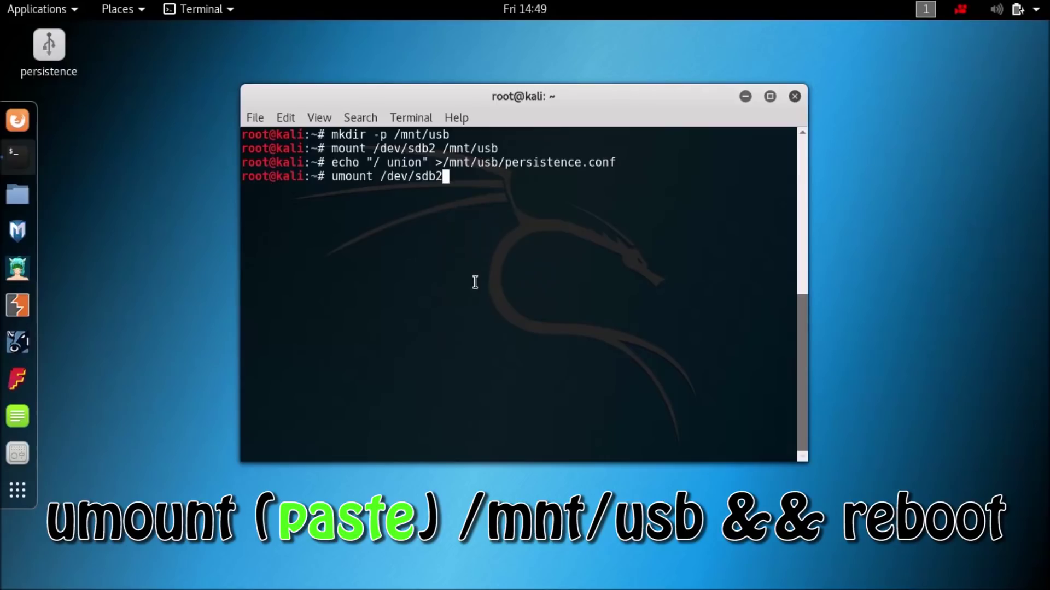
pyautogui.write('/mnt/usb && reboot')
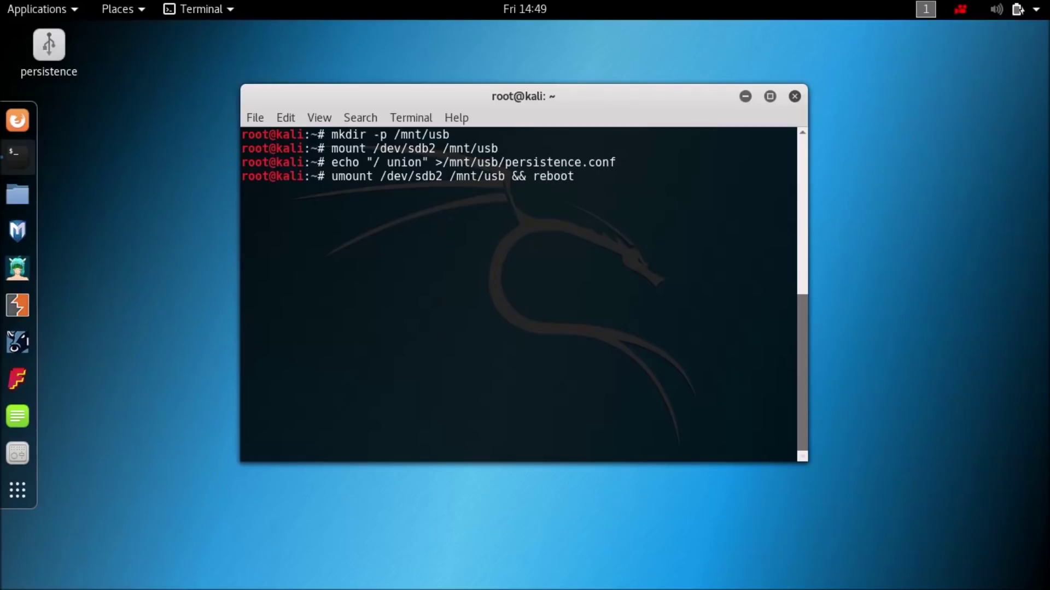
pyautogui.press('Return')
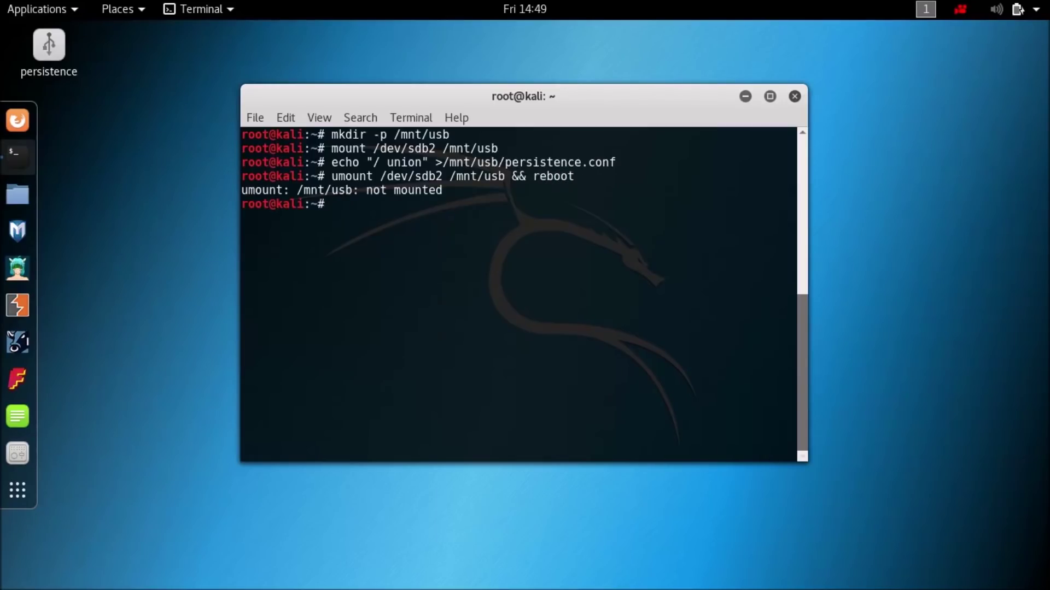
pyautogui.press('Up')
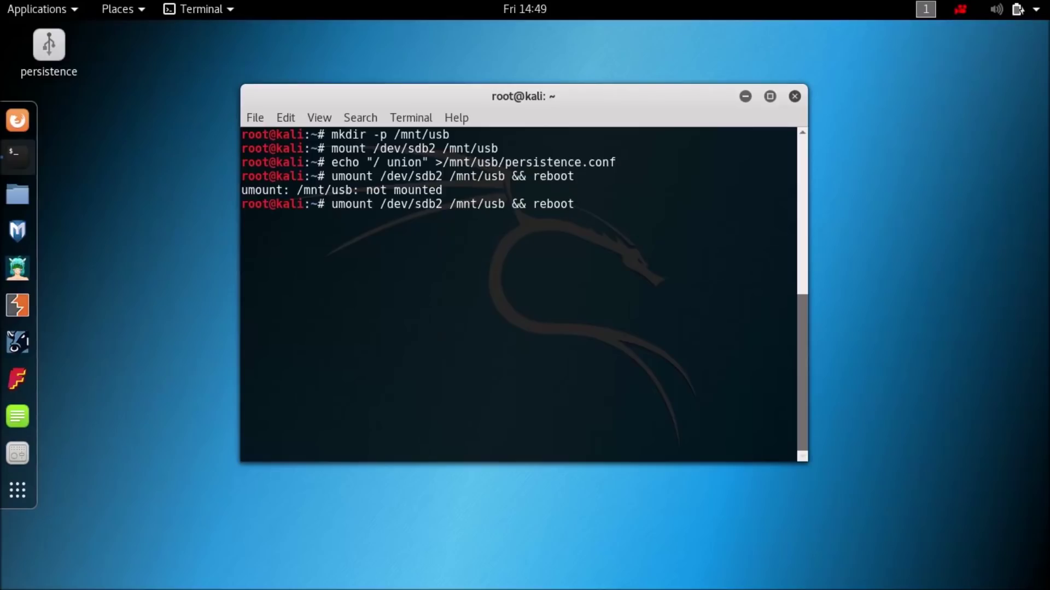
pyautogui.press('Return')
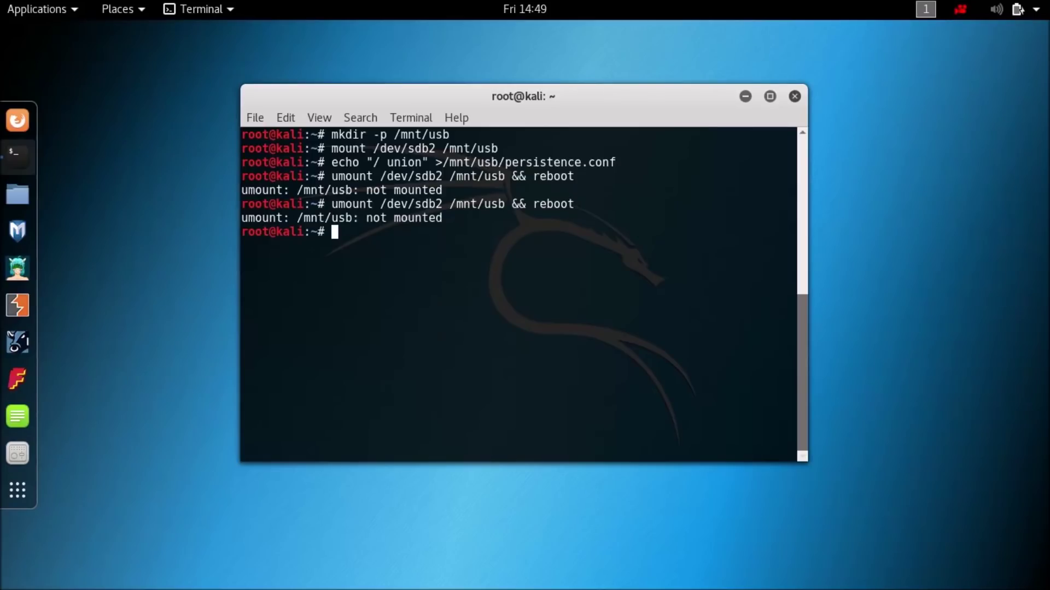
pyautogui.write('reboot')
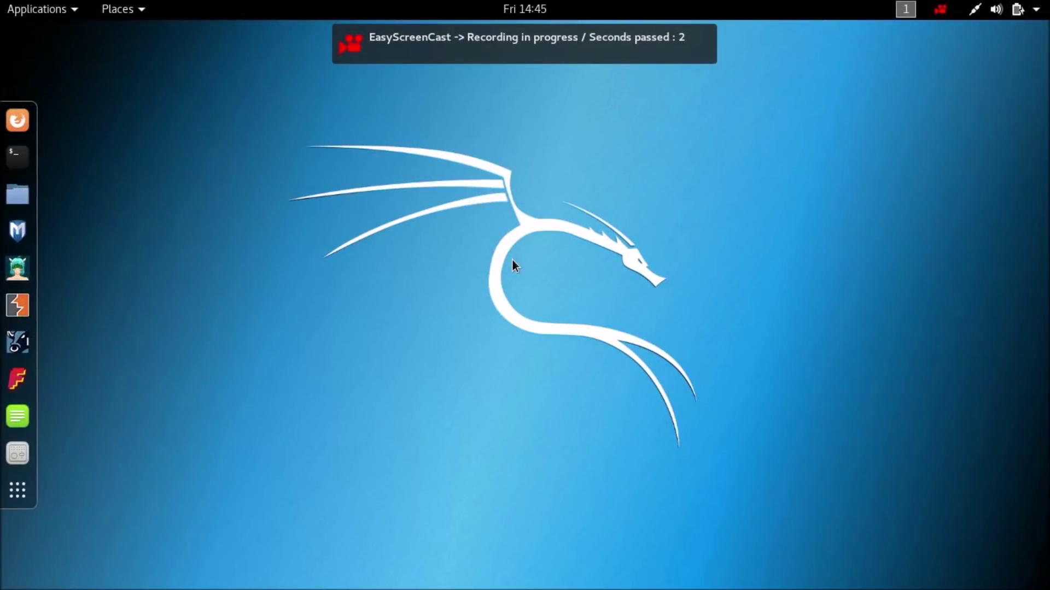
# - Open a root terminal from the dock and run apt-get update
pyautogui.moveTo(165, 107); pyautogui.dragTo(98, 88)
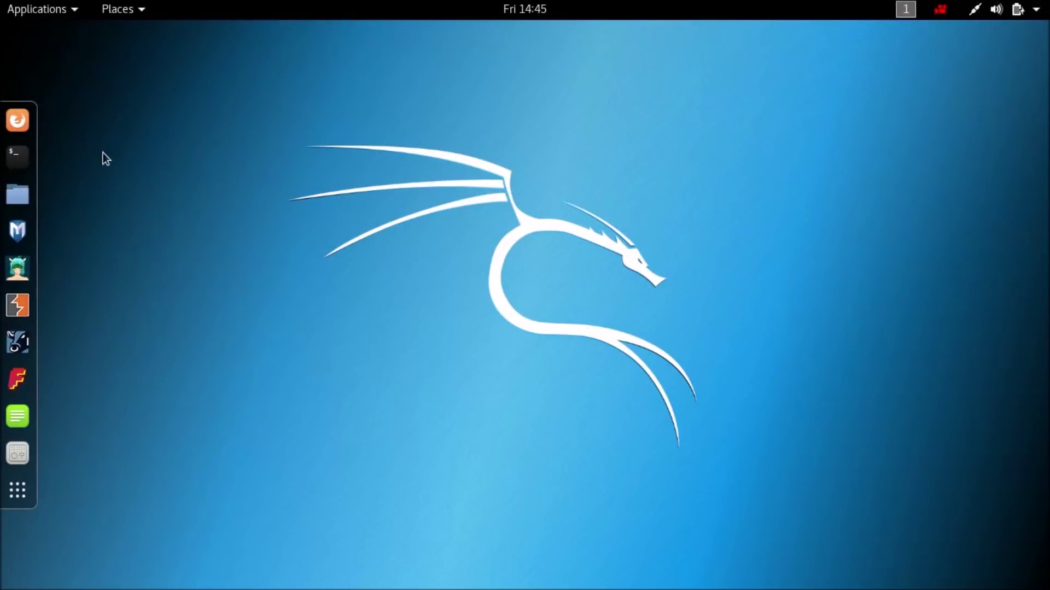
pyautogui.click(19, 153)
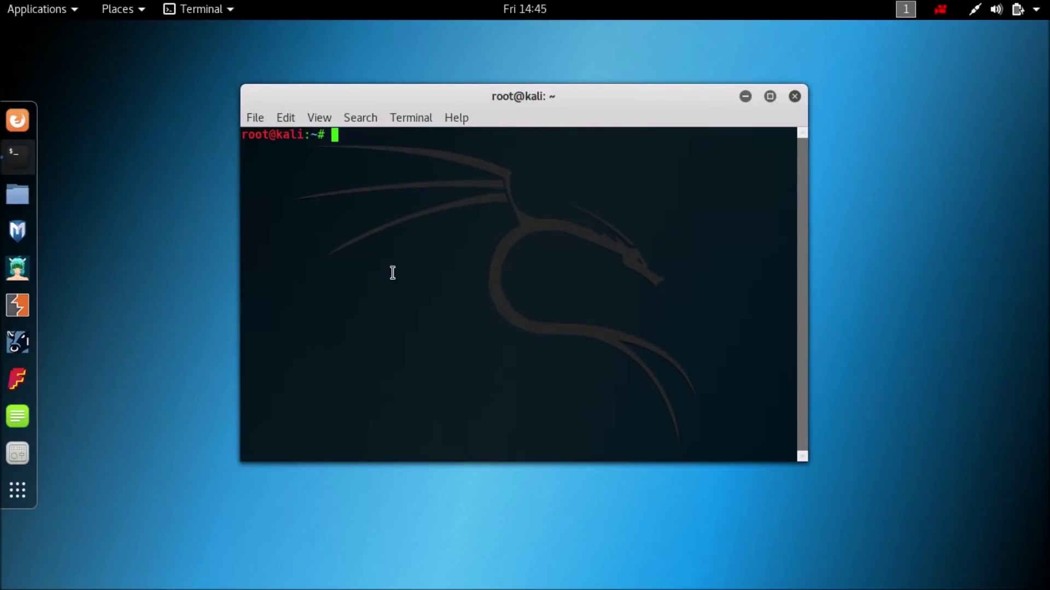
pyautogui.write('app')
pyautogui.press('BackSpace')
pyautogui.write('t-get update')
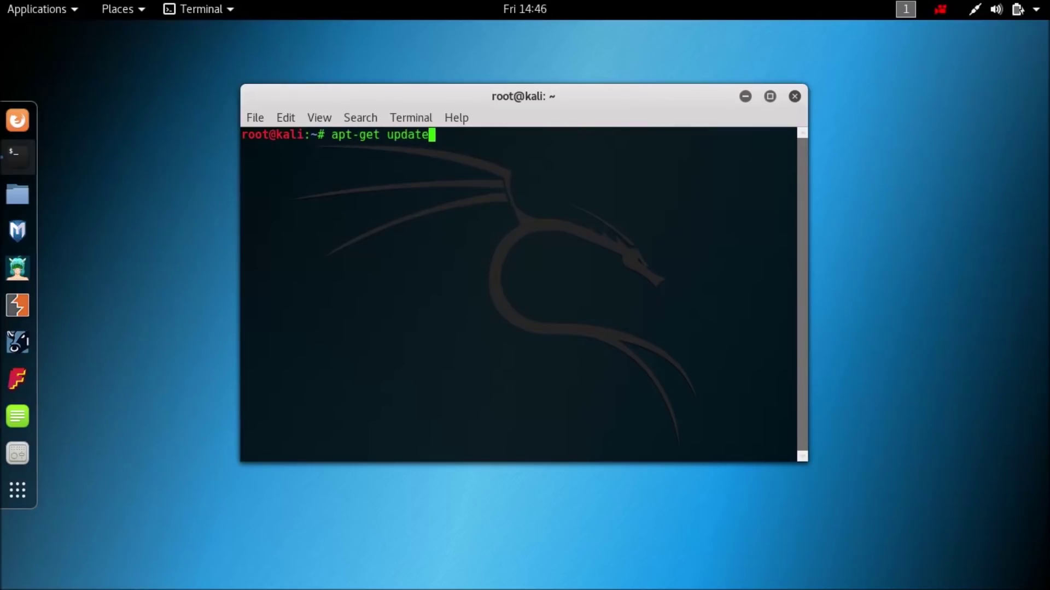
pyautogui.press('Return')
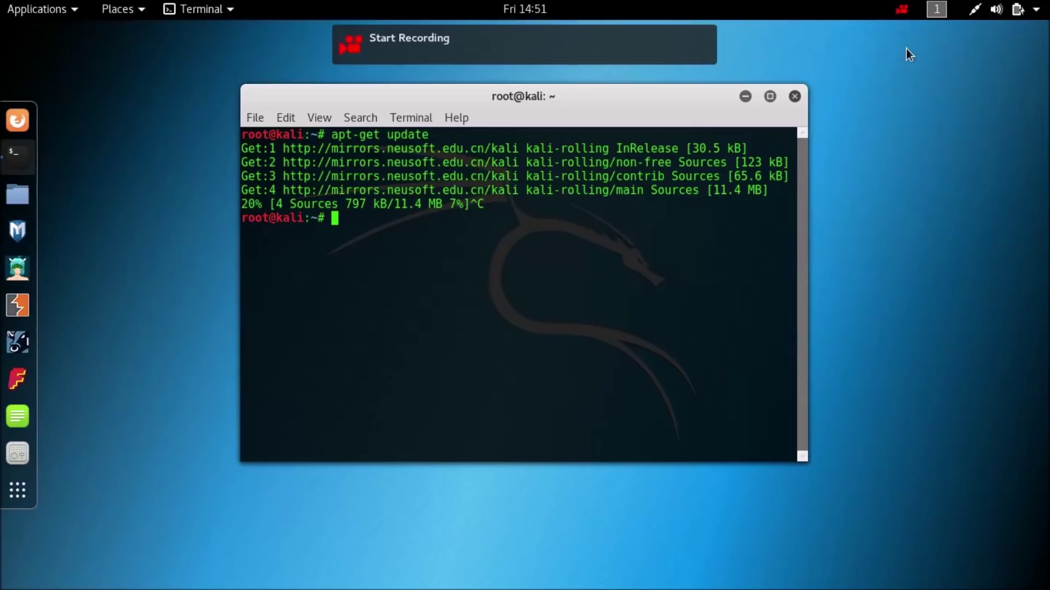
# - Rerun apt-get update until it finishes fetching 26.3 MB, then enter apt-get install camtrix
pyautogui.press('Up')
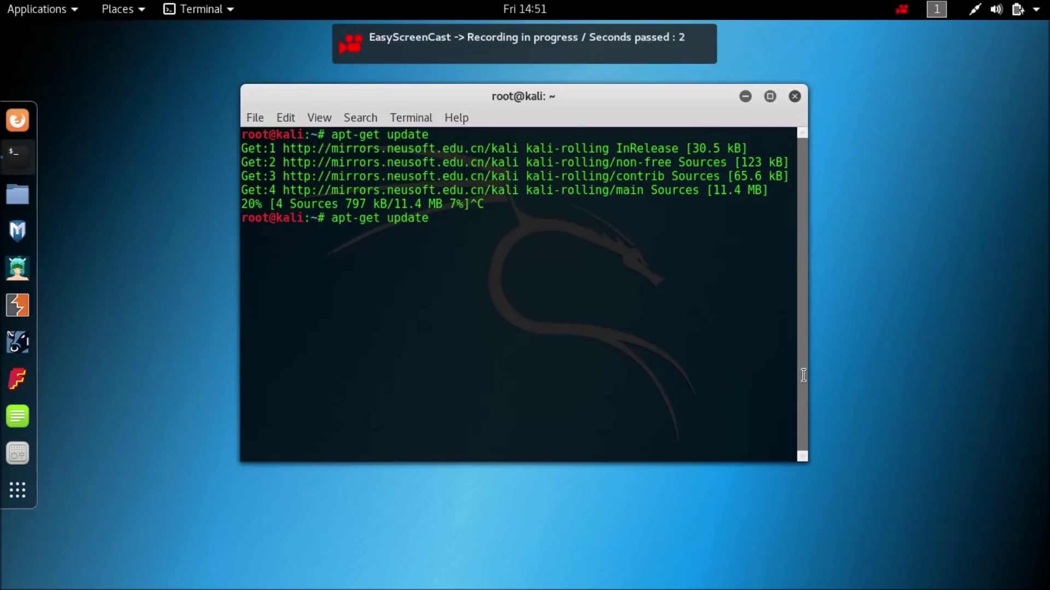
pyautogui.press('Return')
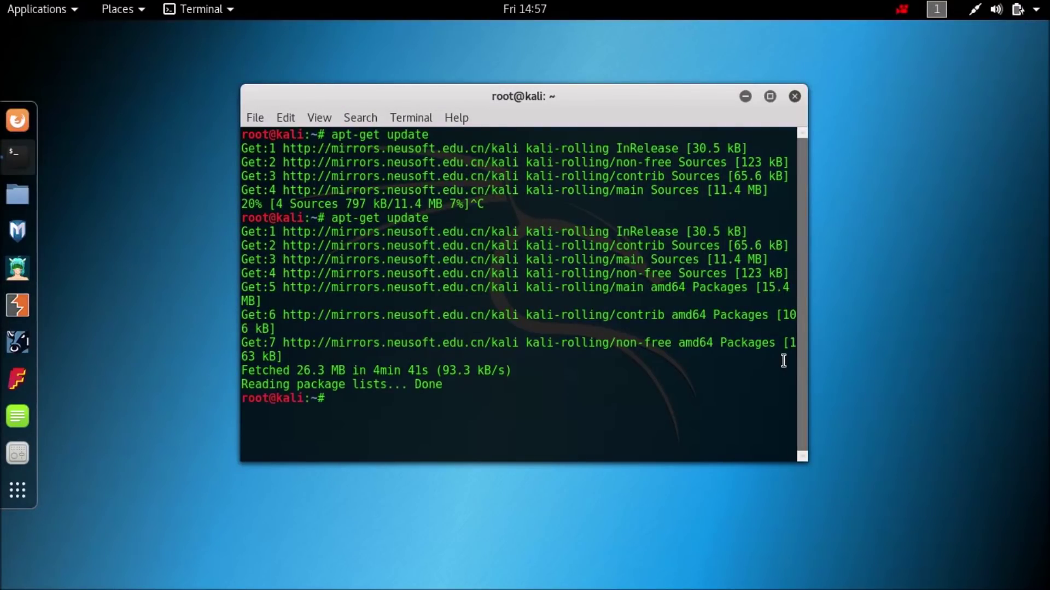
pyautogui.write('apt-ghet')
pyautogui.press('BackSpace')
pyautogui.press('BackSpace')
pyautogui.press('BackSpace')
pyautogui.press('BackSpace')
pyautogui.write('et install camtrix')
# - Try installing the misspelled camtrix package, clear the screen, and check whether cmatrix runs
pyautogui.press('Return')
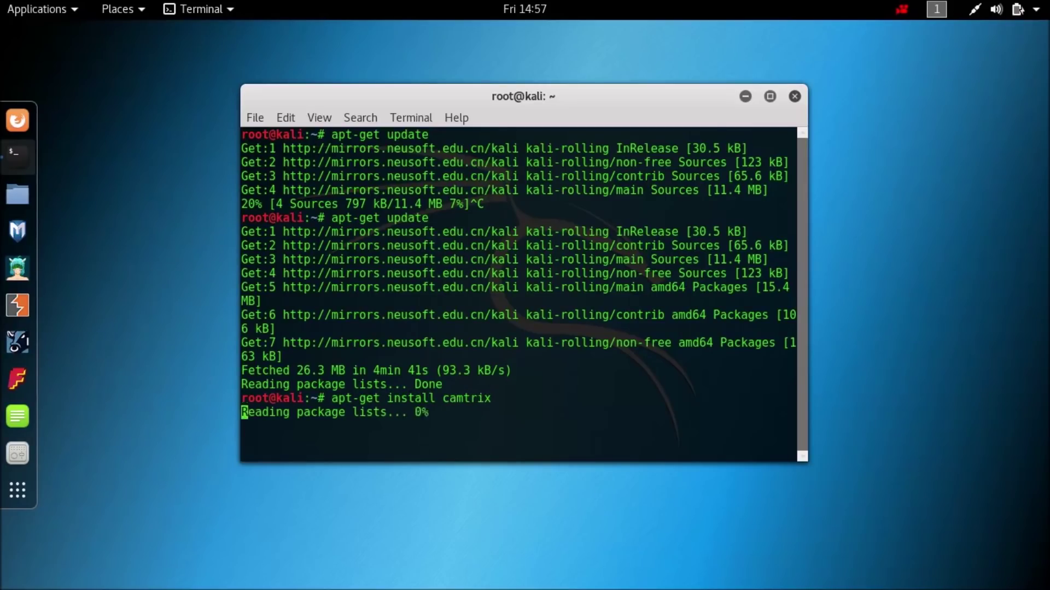
pyautogui.write('clear')
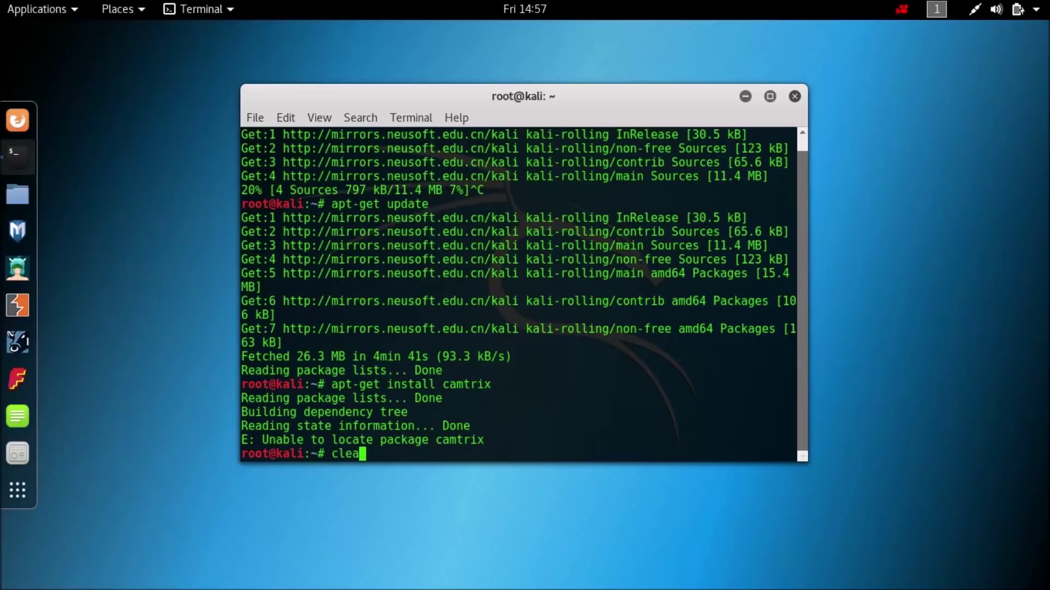
pyautogui.press('Return')
pyautogui.write('cmatrix')
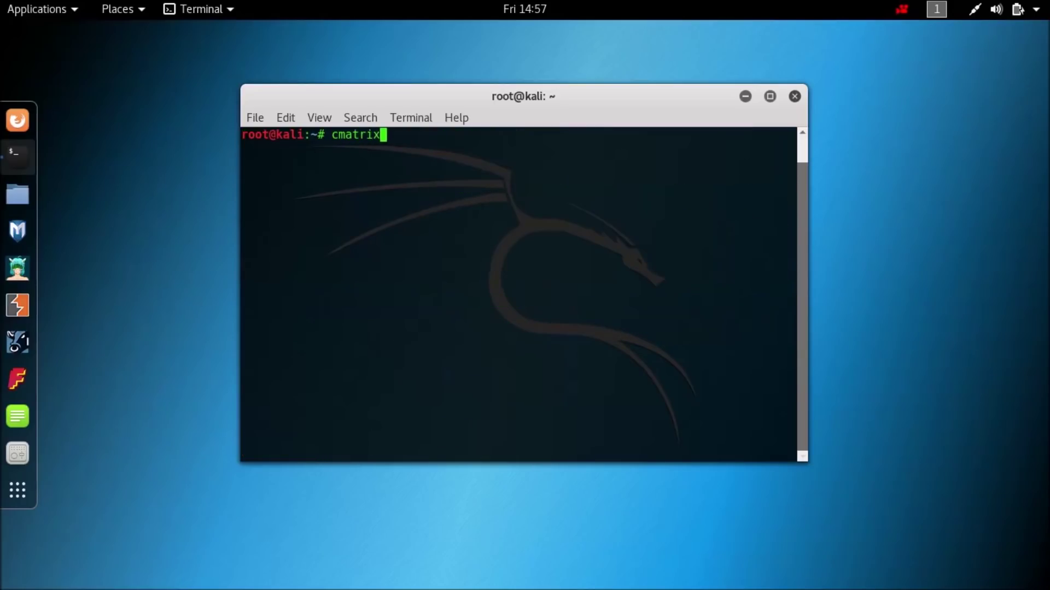
pyautogui.press('Return')
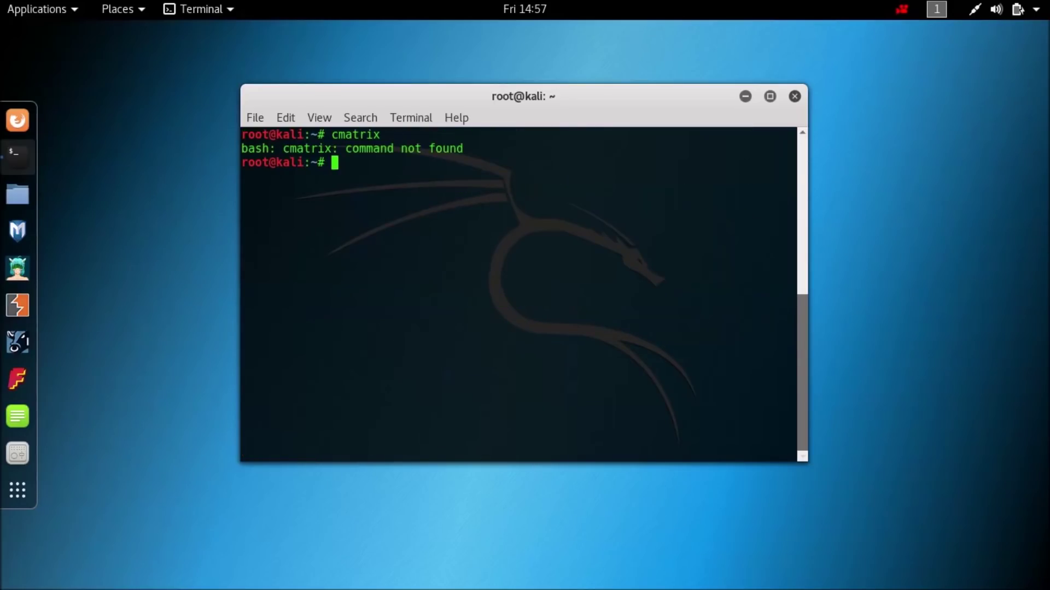
# - Correct the package name to cmatrix and install it with apt-get
pyautogui.press('Up')
pyautogui.press('Up')
pyautogui.press('Up')
pyautogui.press('Left')
pyautogui.press('Left')
pyautogui.press('Left')
pyautogui.press('Left')
pyautogui.press('Left')
pyautogui.press('Left')
pyautogui.press('Left')
pyautogui.press('Right')
pyautogui.press('Right')
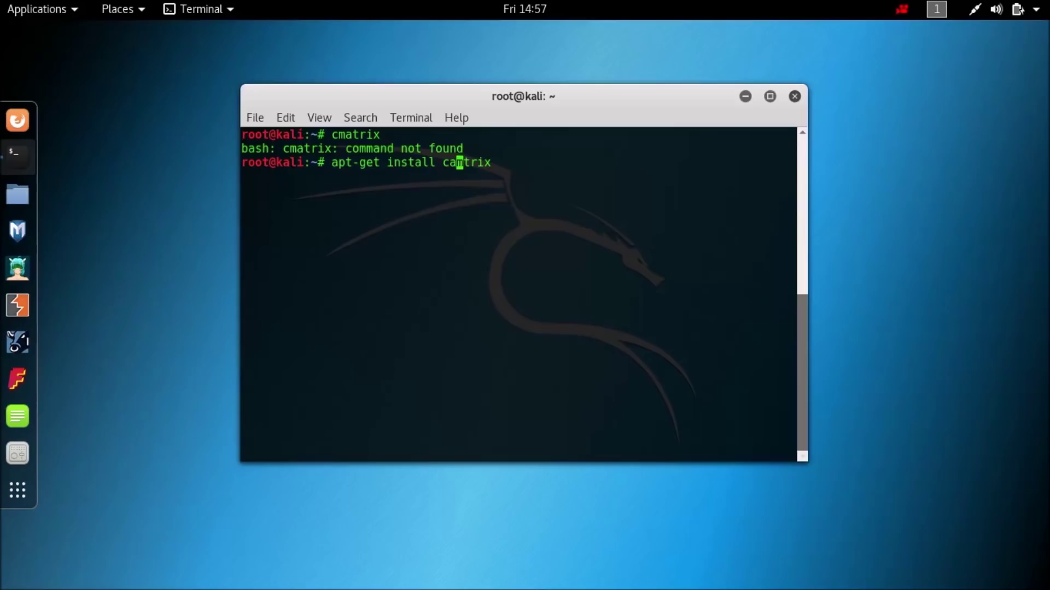
pyautogui.press('BackSpace')
pyautogui.press('Right')
pyautogui.write('a')
pyautogui.press('Return')
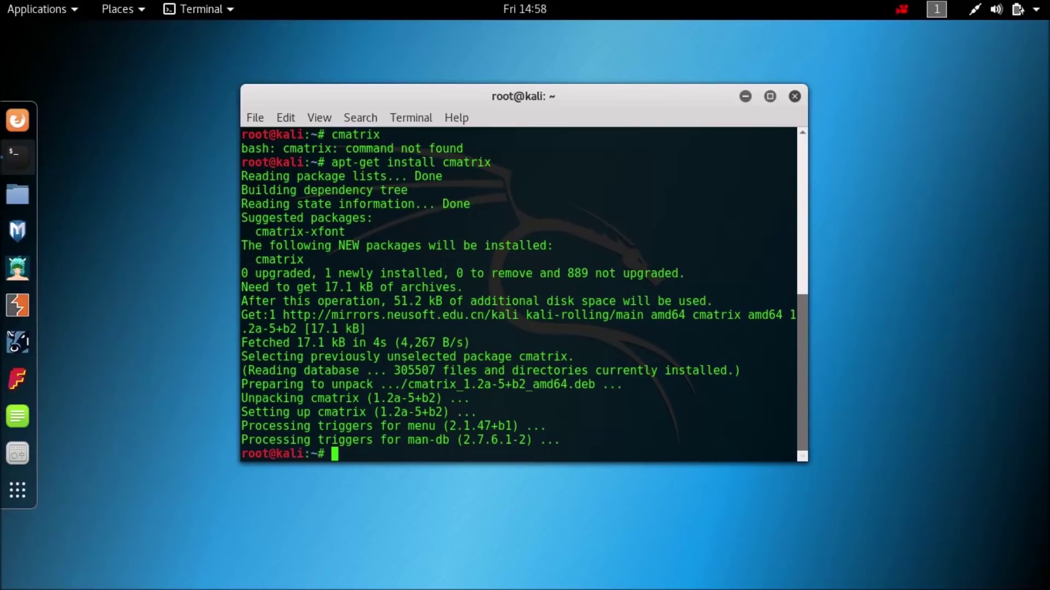
# - Clear the screen, run the cmatrix animation, stop it, and exit the terminal
pyautogui.write('clear')
pyautogui.press('Return')
pyautogui.write('c')
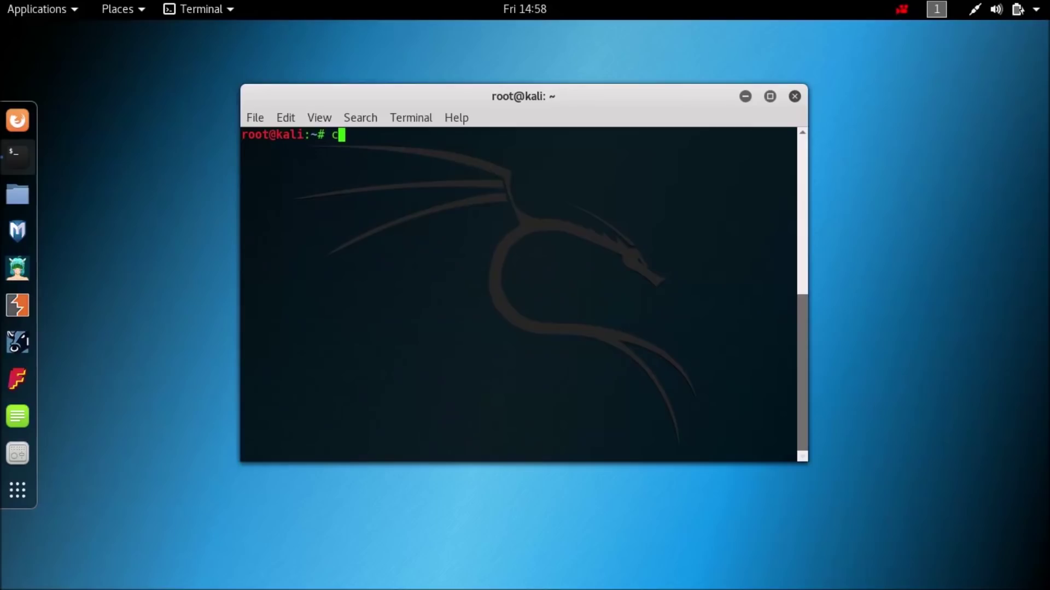
pyautogui.write('matrix')
pyautogui.press('Return')
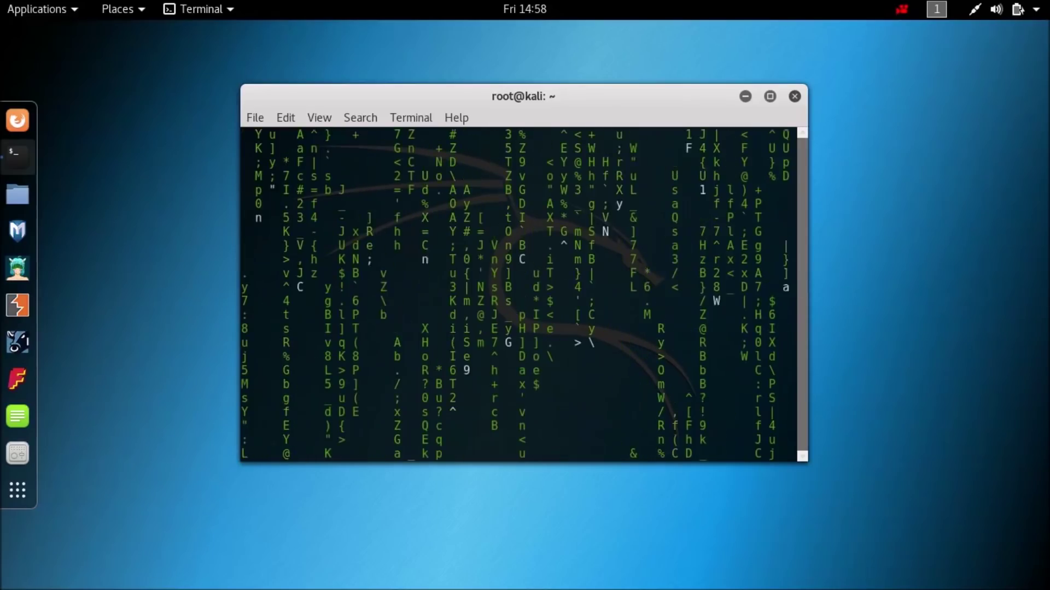
pyautogui.press('q')
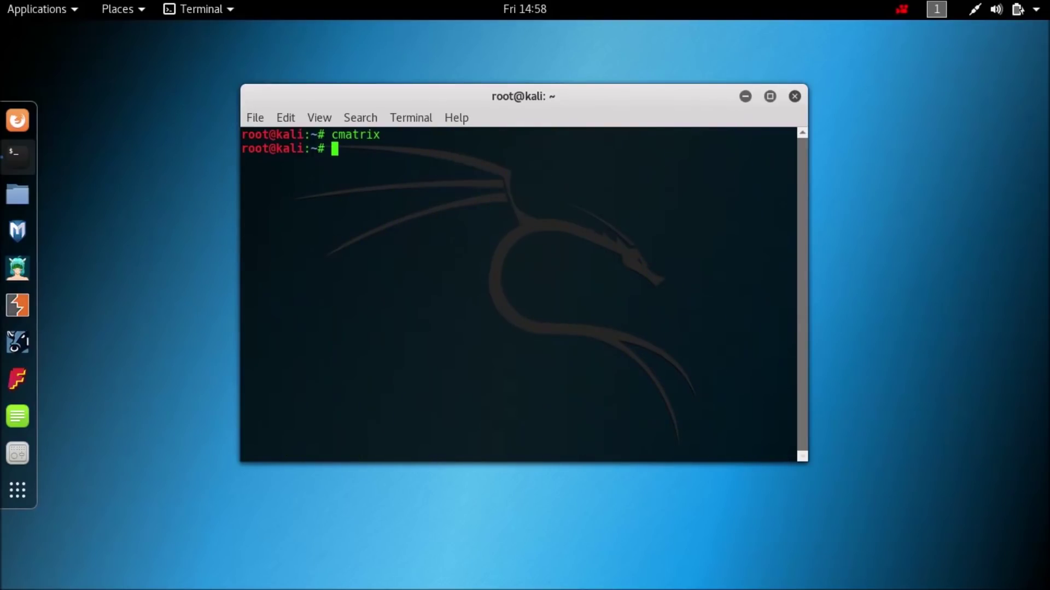
pyautogui.write('exit')
pyautogui.press('Return')
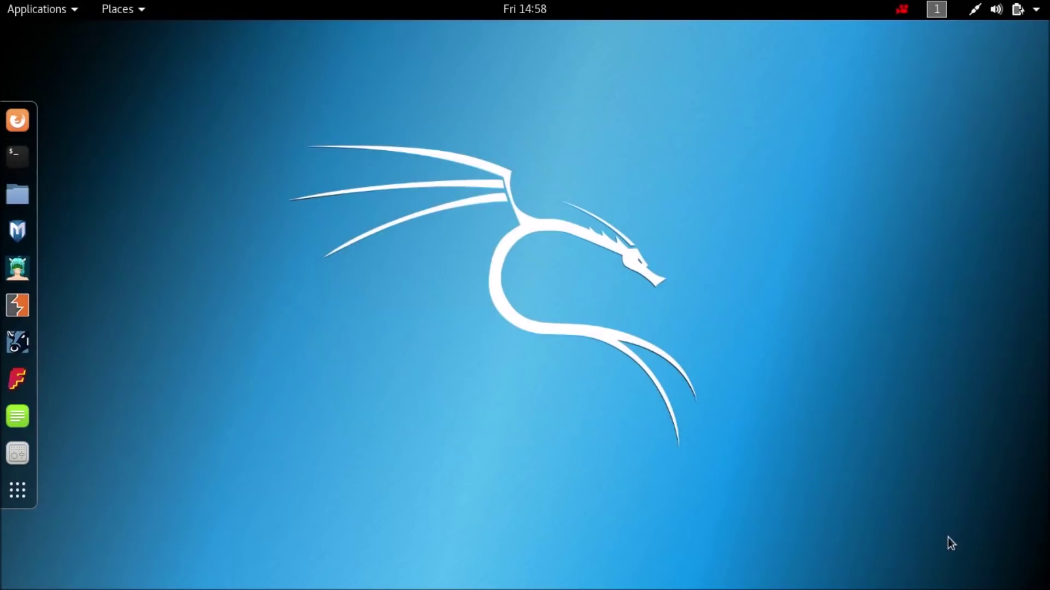
# - Create a desktop folder named 'testing persistence'
pyautogui.rightClick(301, 143)
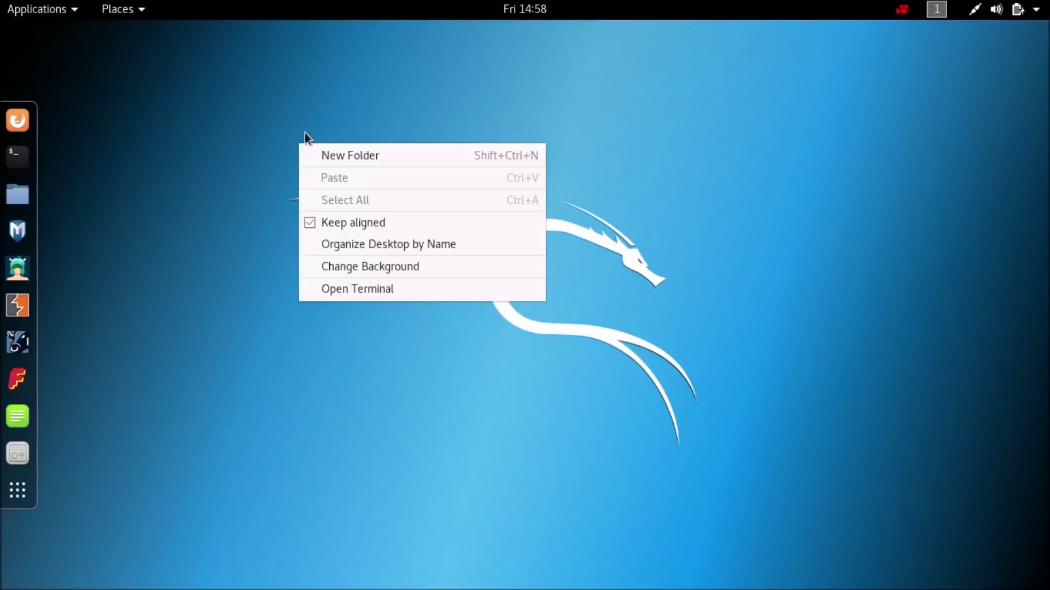
pyautogui.click(351, 164)
pyautogui.write('testing')
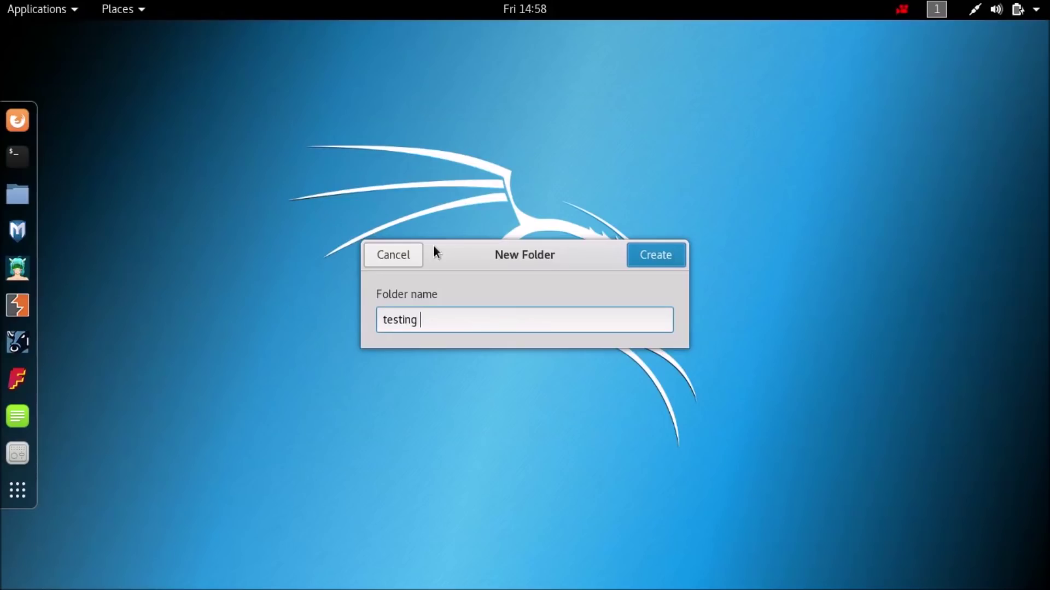
pyautogui.write(' persistence')
pyautogui.press('Return')
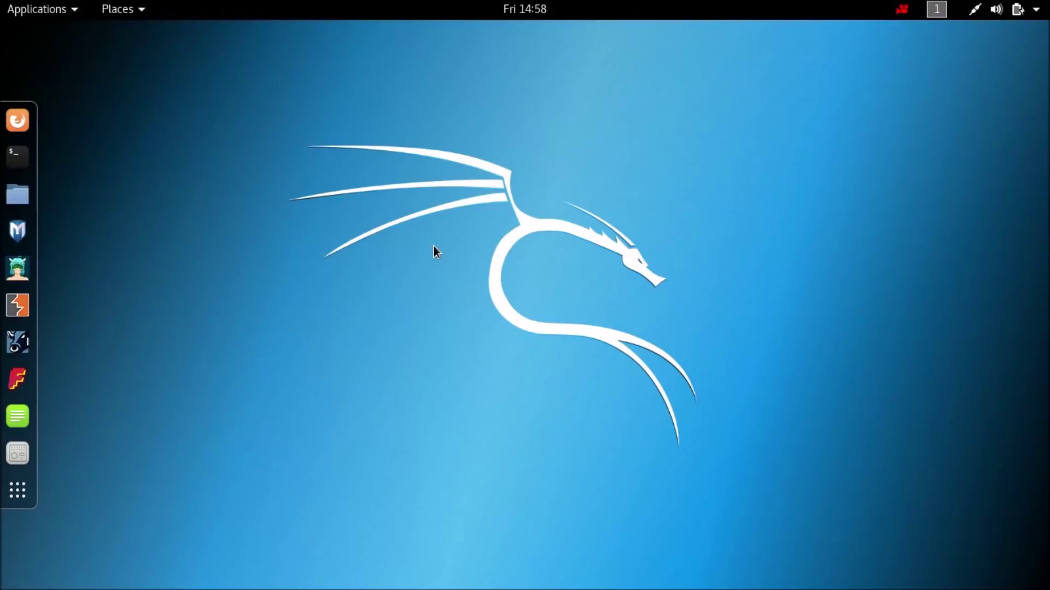
pyautogui.click(431, 246)
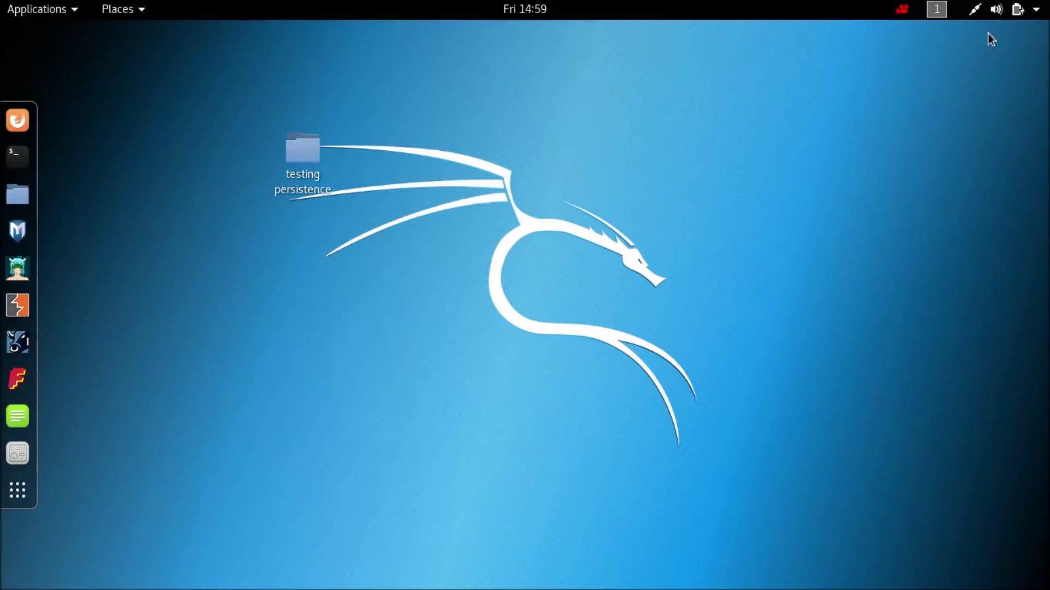
# - Power off the computer from the system status menu
pyautogui.click(1036, 9)
pyautogui.click(998, 300)
pyautogui.click(671, 355)
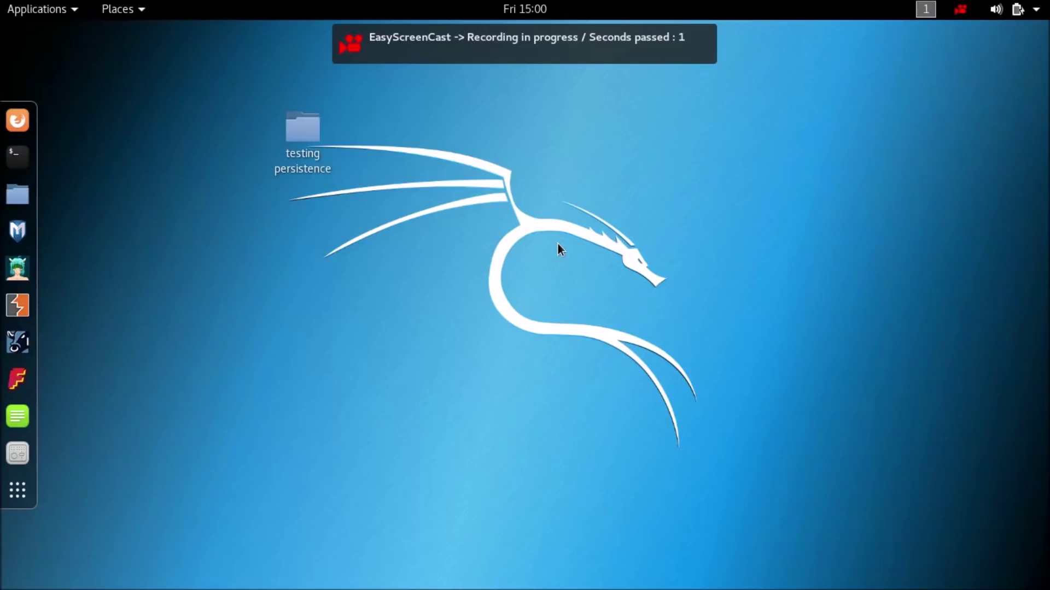
# - Confirm the 'testing persistence' folder survived the reboot and start a Terminal from the dock
pyautogui.moveTo(404, 286); pyautogui.dragTo(97, 183)
pyautogui.click(36, 167)
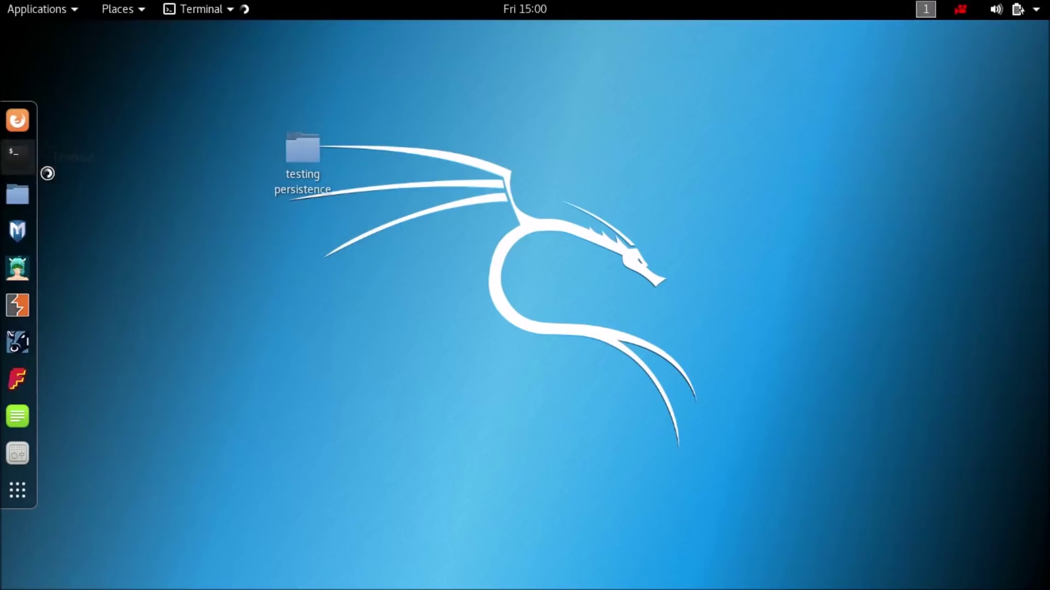
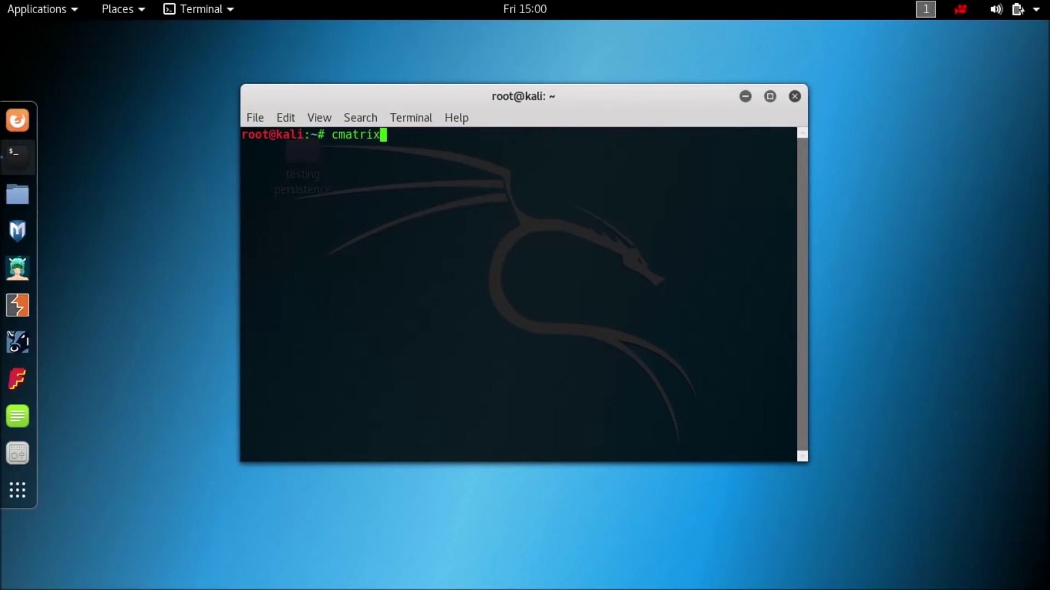
# - Run cmatrix, quit it with q, and close the terminal window to return to the desktop
pyautogui.press('Return')
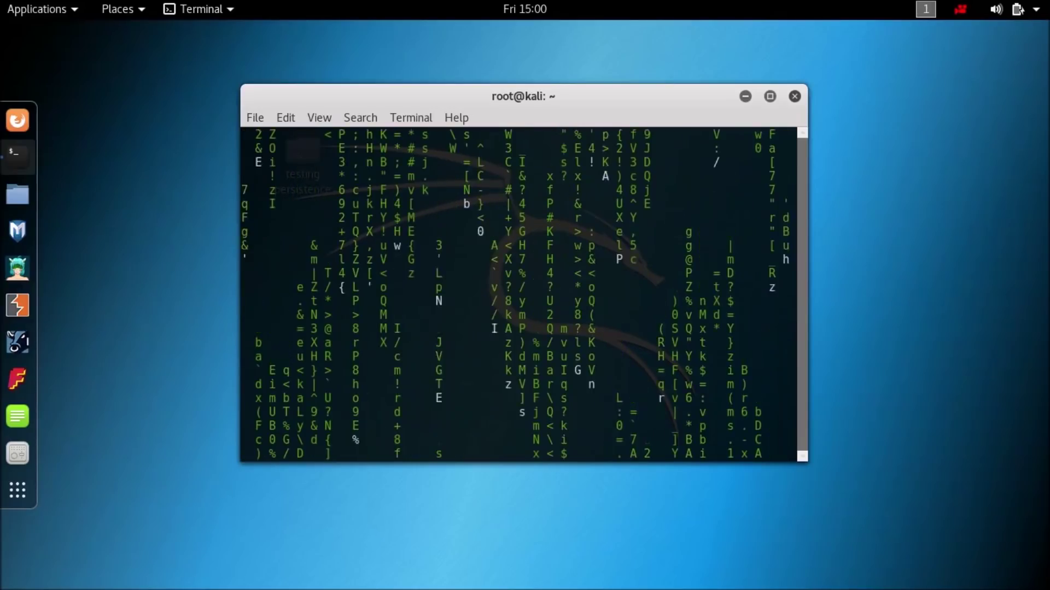
pyautogui.press('q')
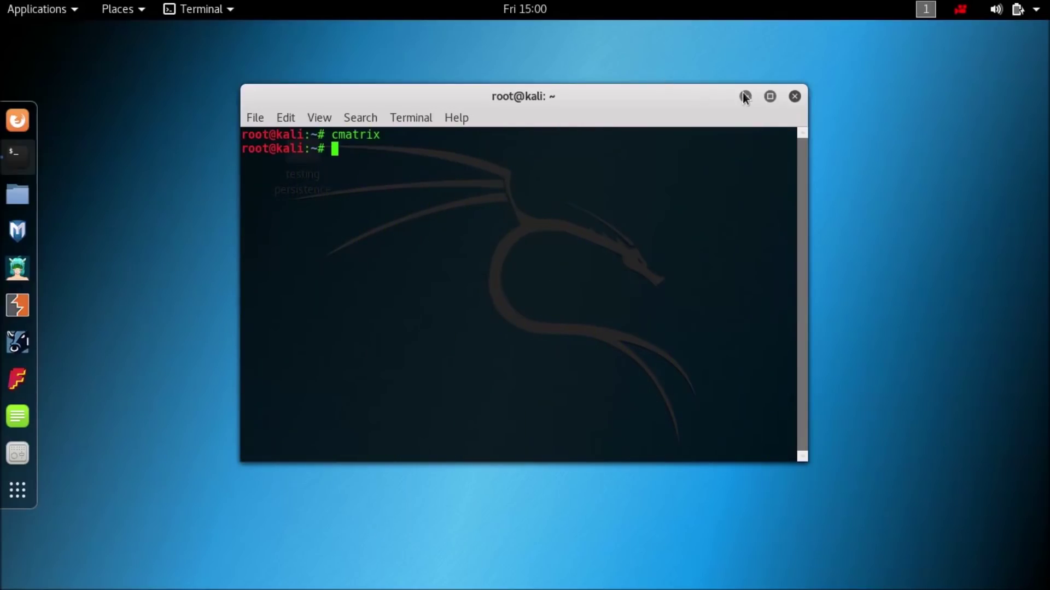
pyautogui.click(794, 96)
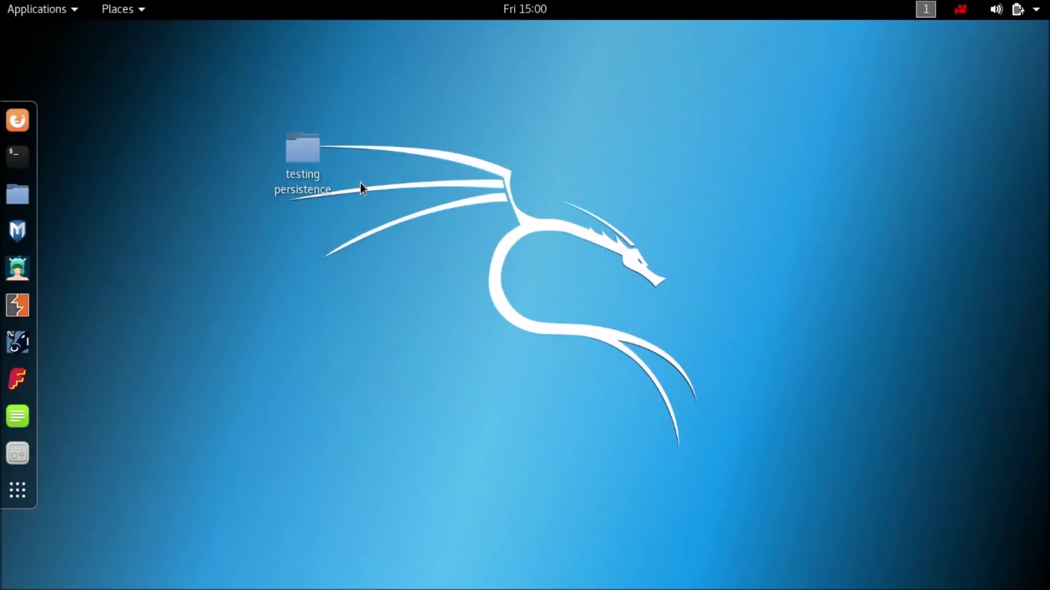